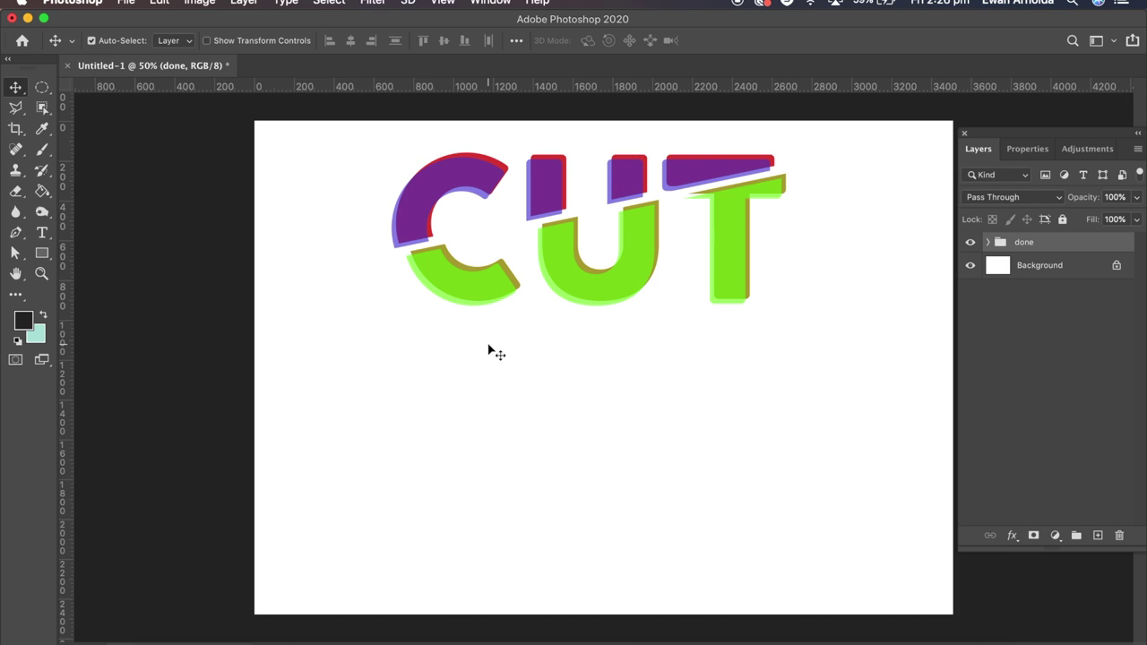
# Check the done group's contents, then add an empty Group 1 above it.
pyautogui.click(988, 243)
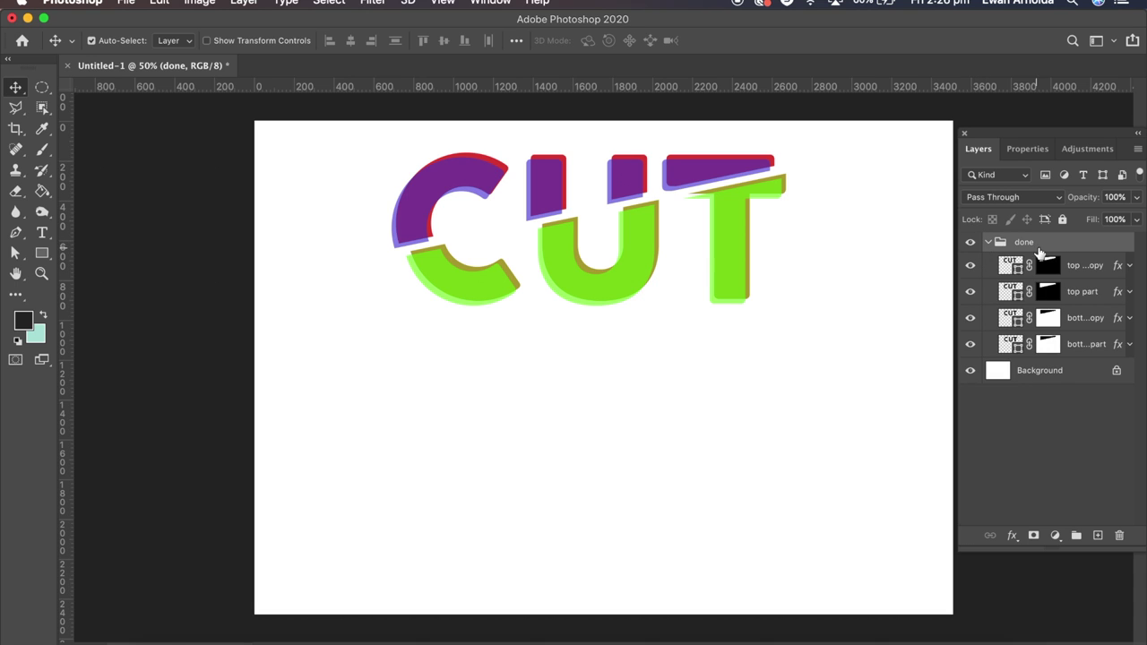
pyautogui.click(987, 242)
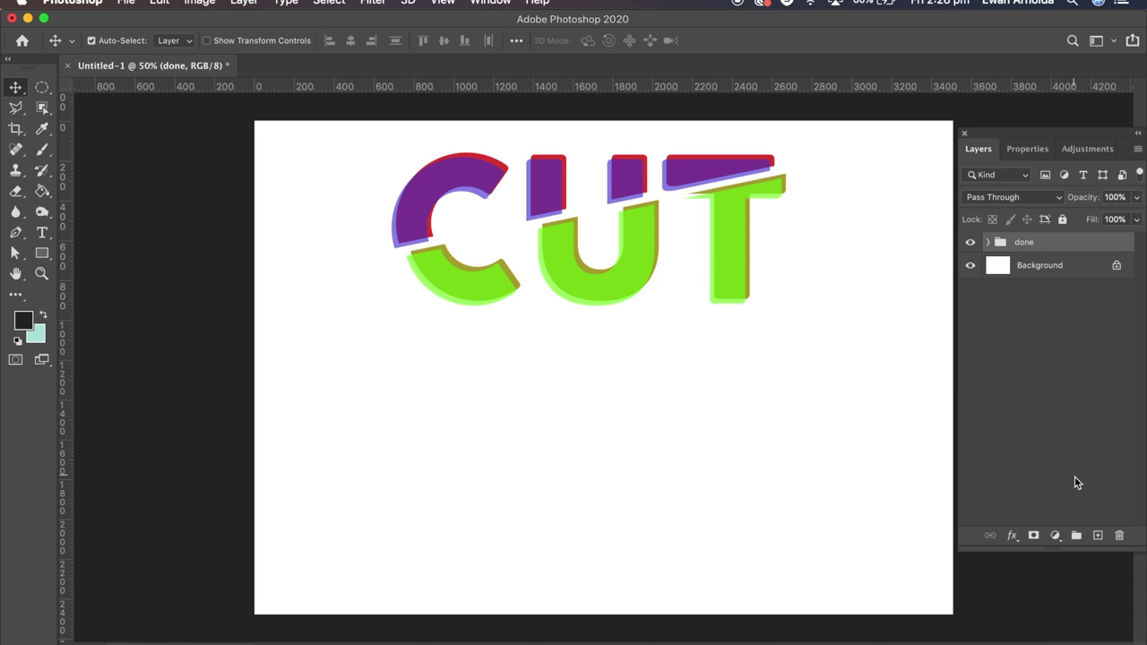
pyautogui.click(1075, 536)
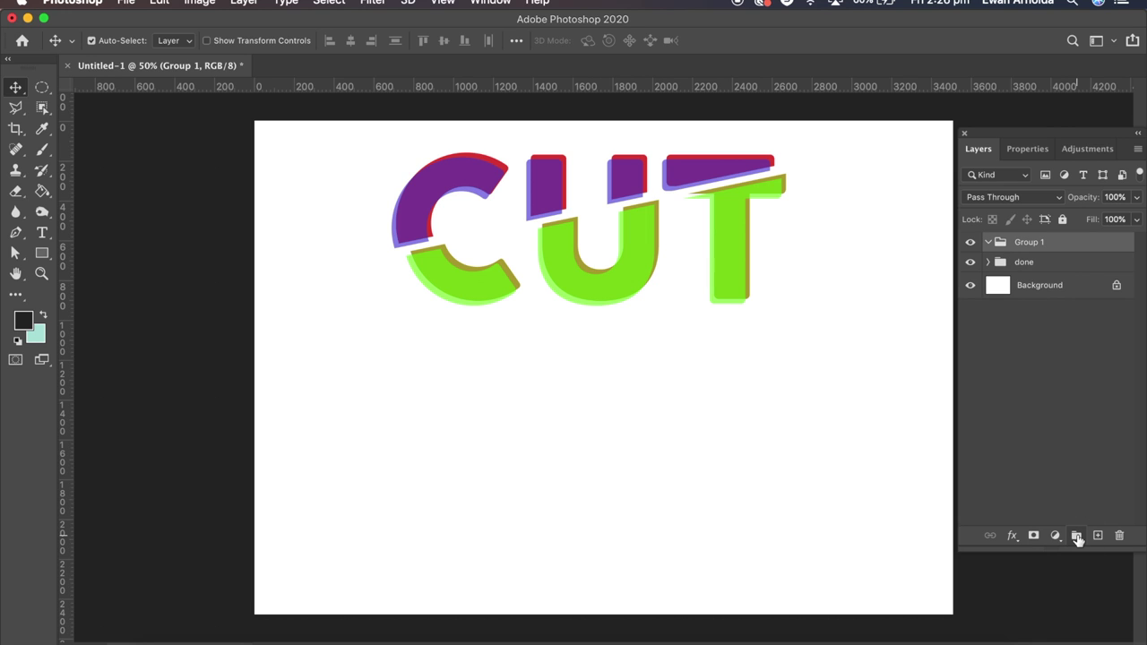
pyautogui.click(41, 232)
# Type CUT on the canvas, move it lower, and convert the cut layer to a shape.
pyautogui.click(415, 466)
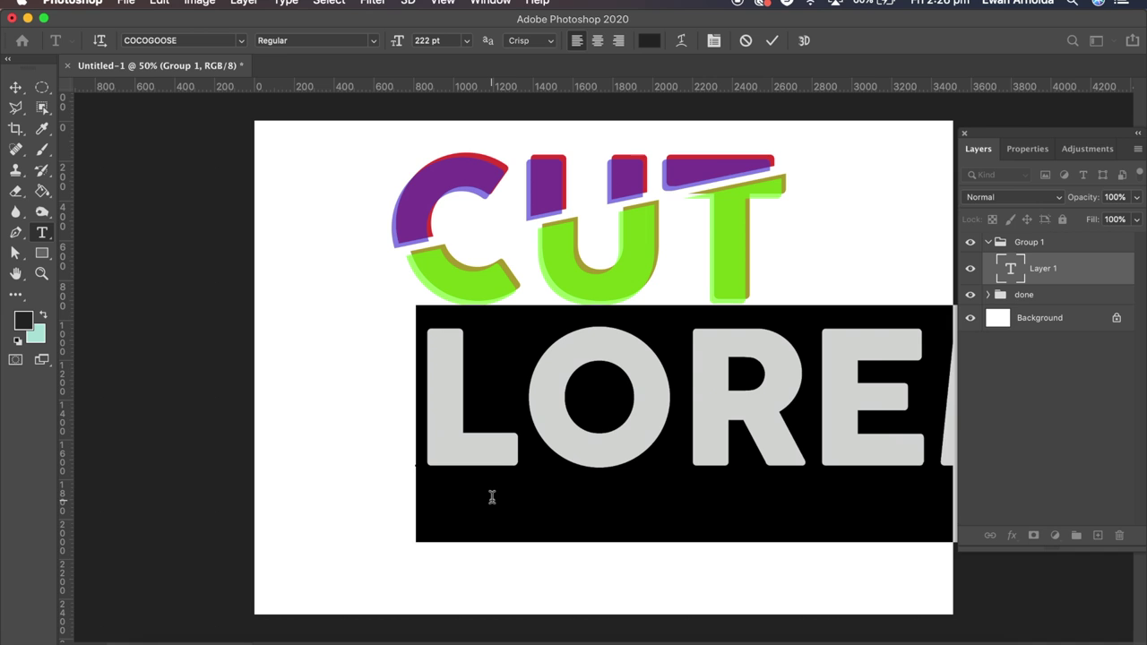
pyautogui.write('CUT')
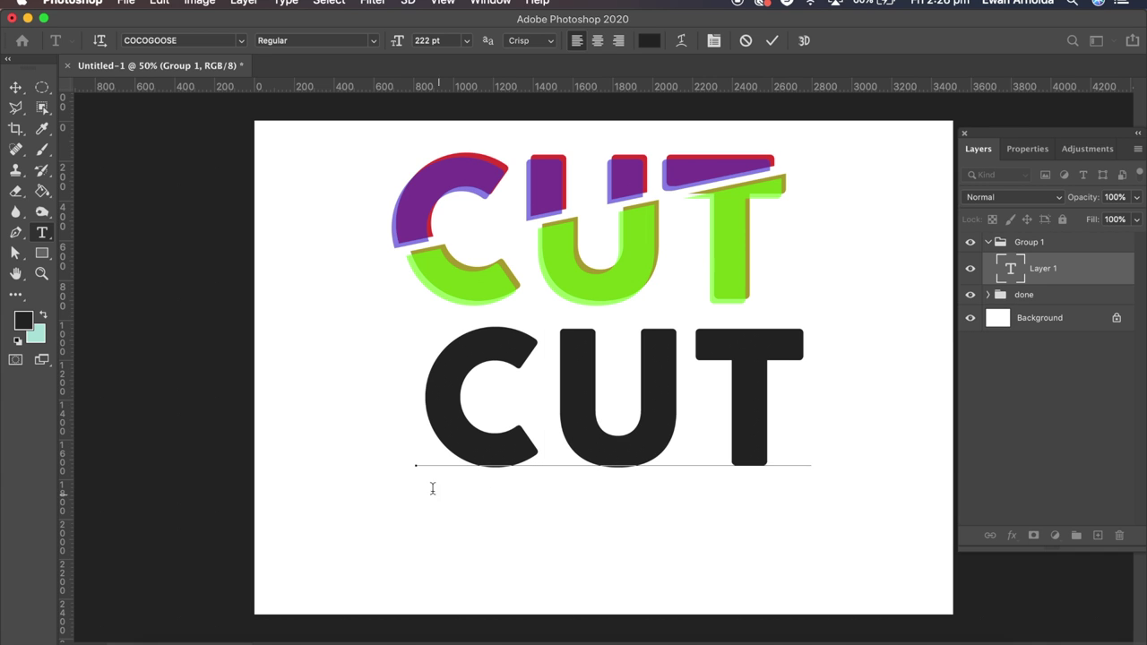
pyautogui.click(15, 87)
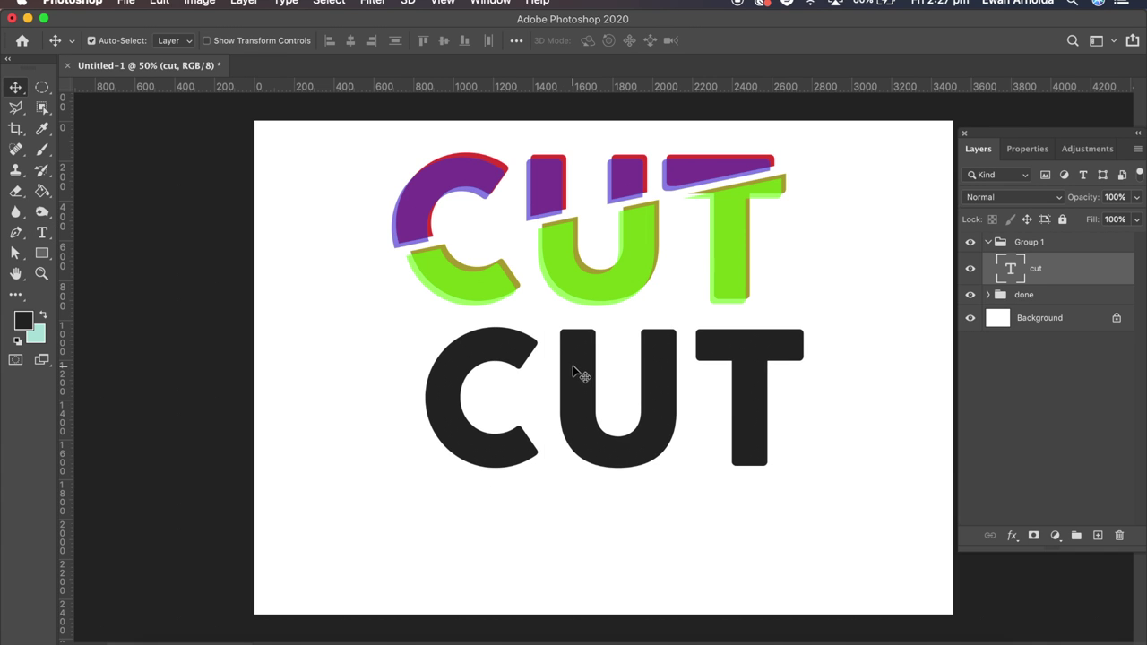
pyautogui.moveTo(572, 366); pyautogui.dragTo(567, 433)
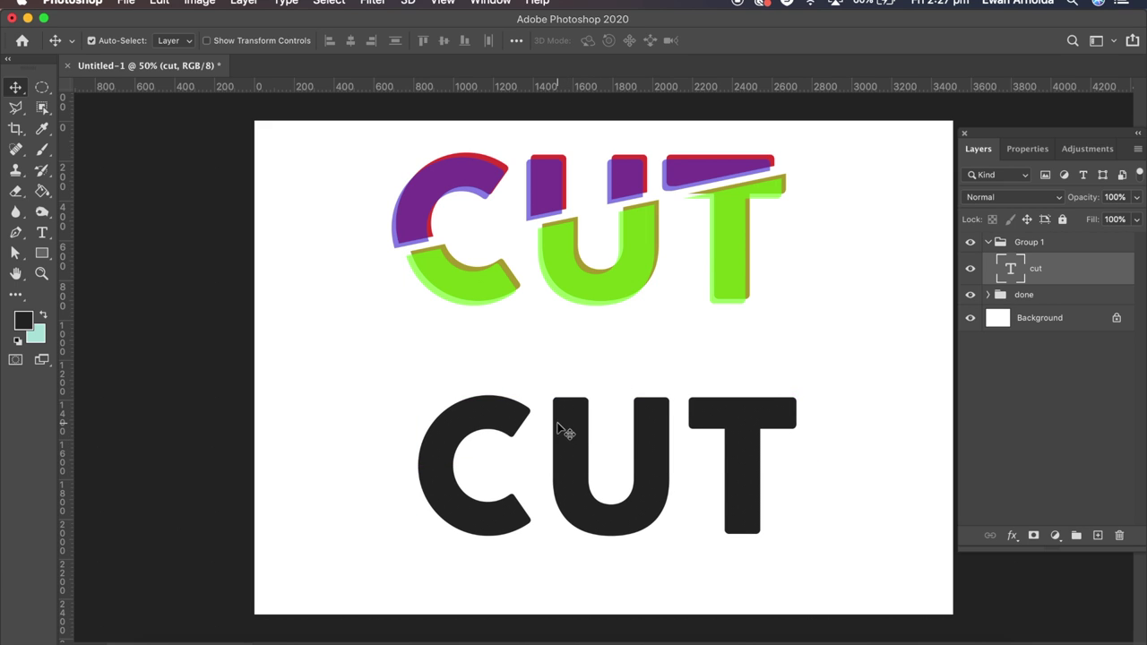
pyautogui.rightClick(1049, 276)
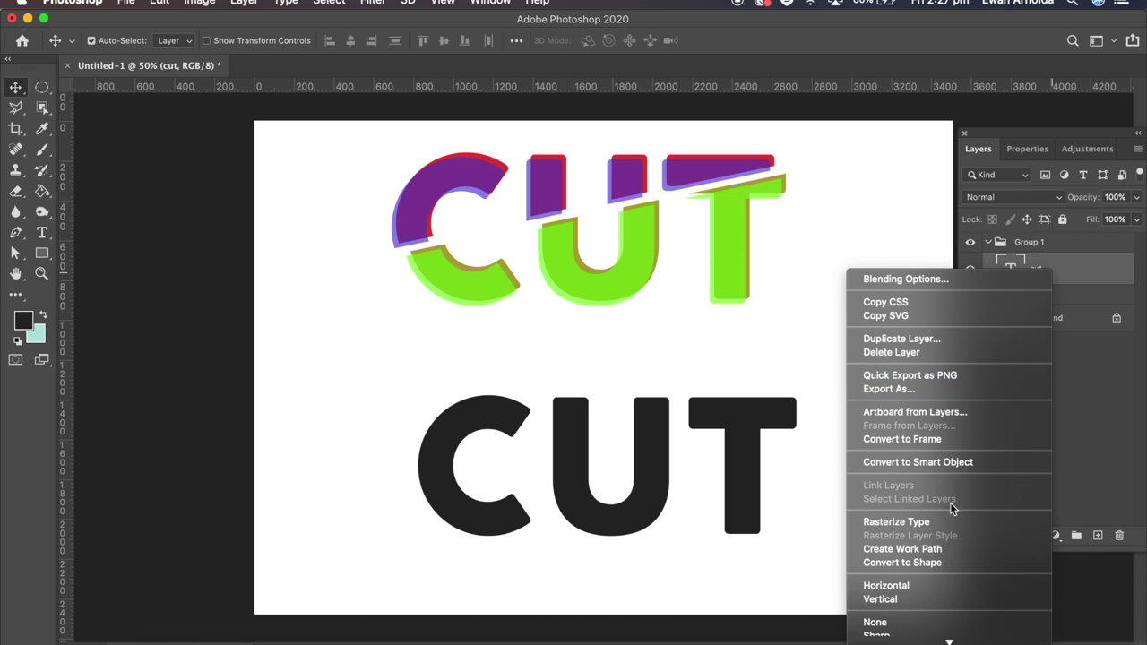
pyautogui.click(930, 563)
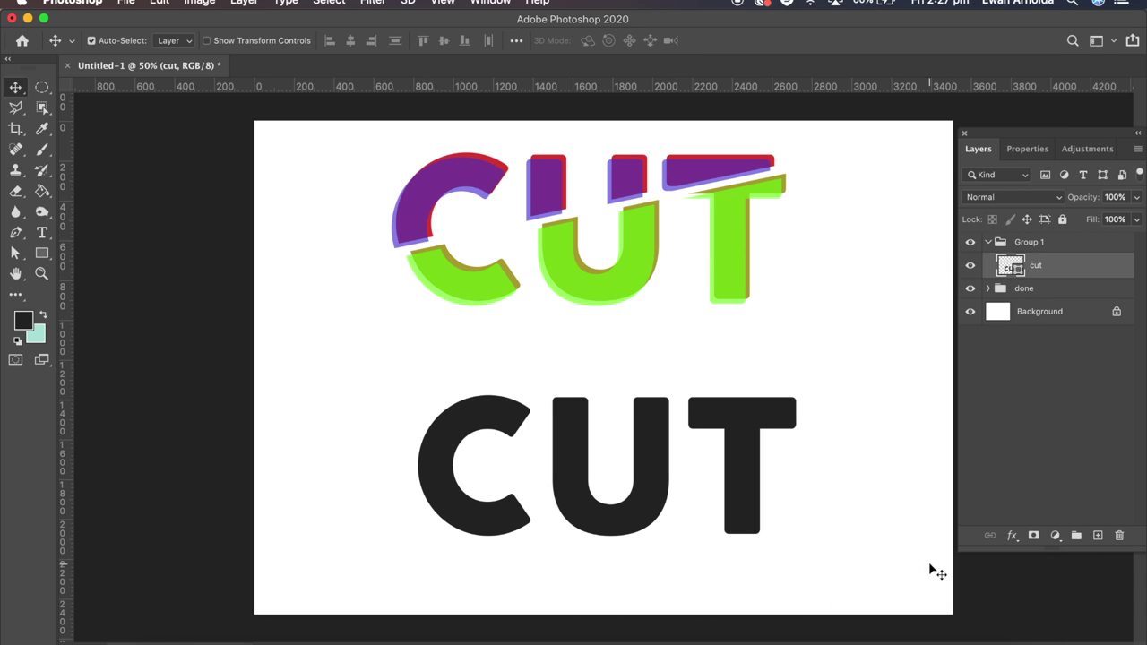
# Draw a polygonal lasso selection around CUT's upper part, its lower edge slanting diagonally through the letters.
pyautogui.click(15, 108)
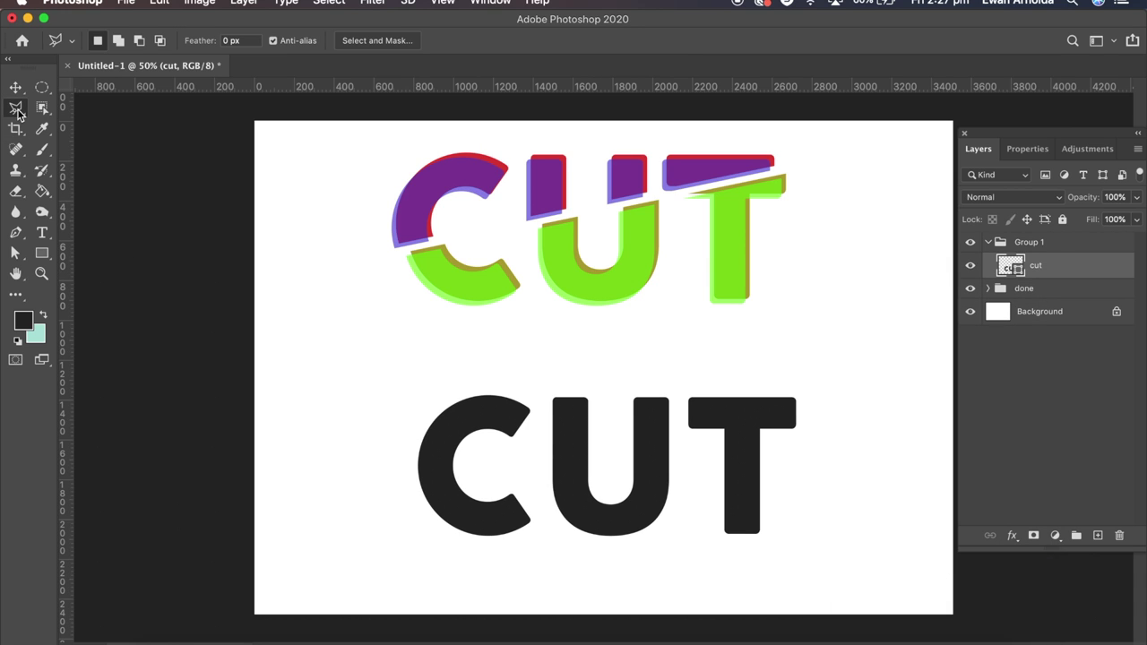
pyautogui.click(374, 498)
pyautogui.click(848, 406)
pyautogui.click(843, 364)
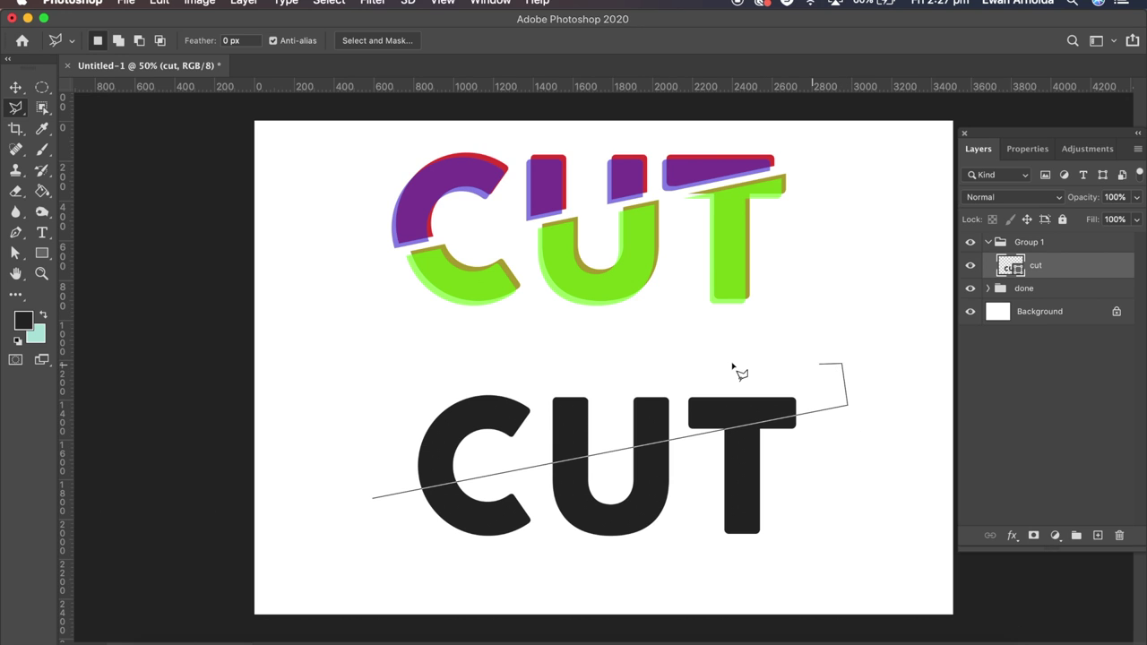
pyautogui.click(366, 371)
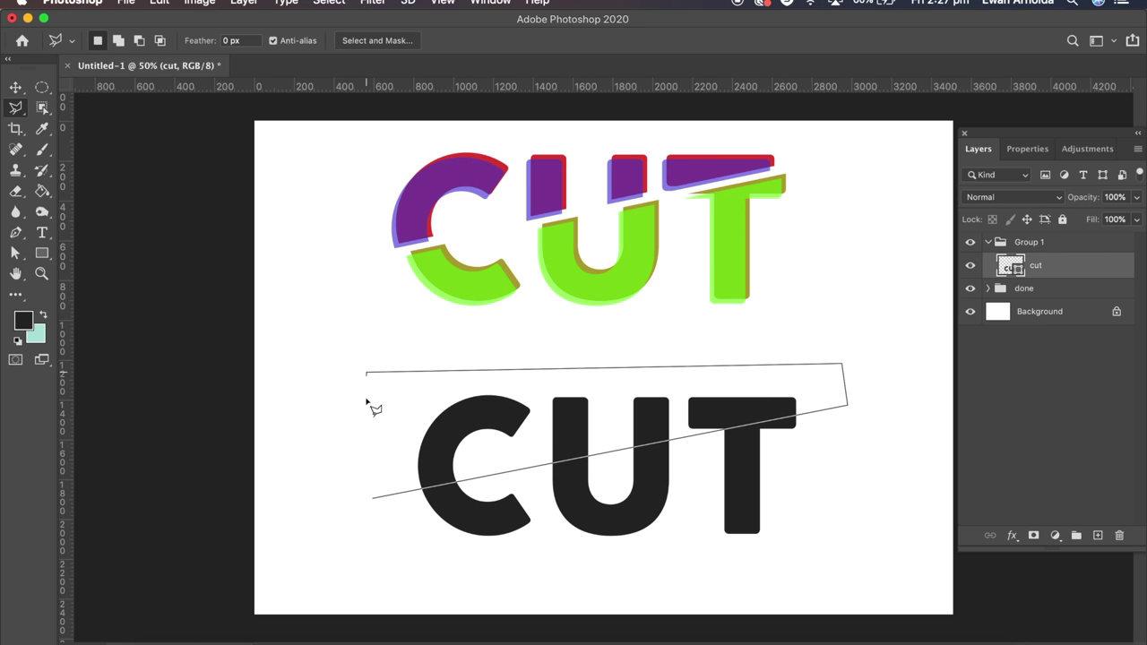
pyautogui.click(375, 501)
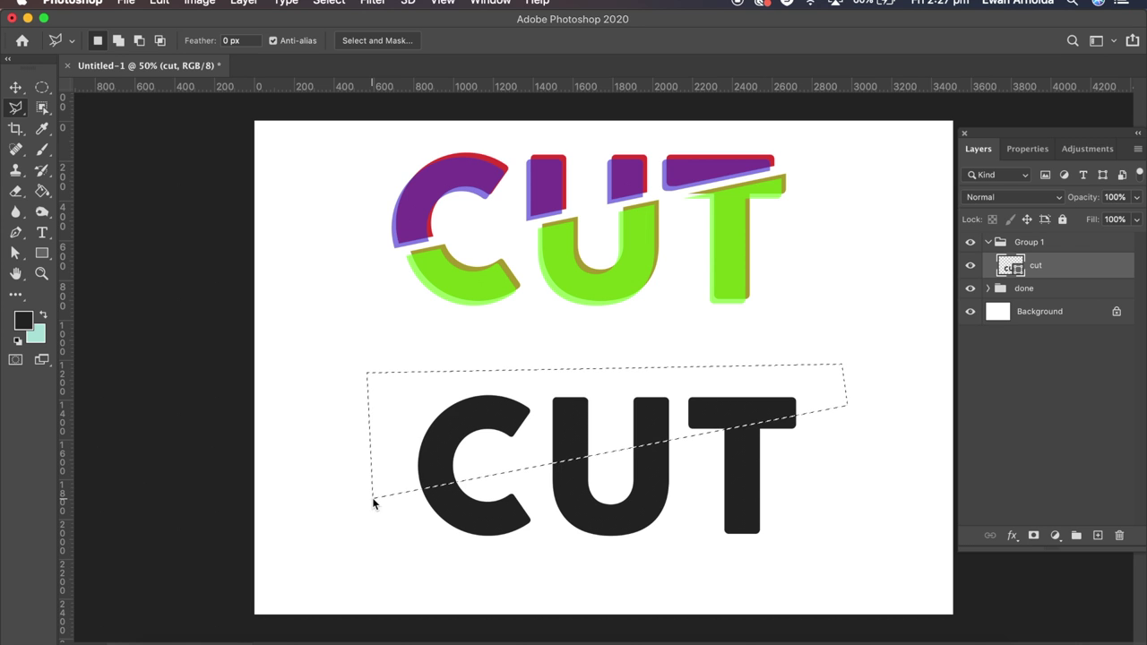
# Add a layer mask from the selection and rename the layer 'top'.
pyautogui.click(1034, 536)
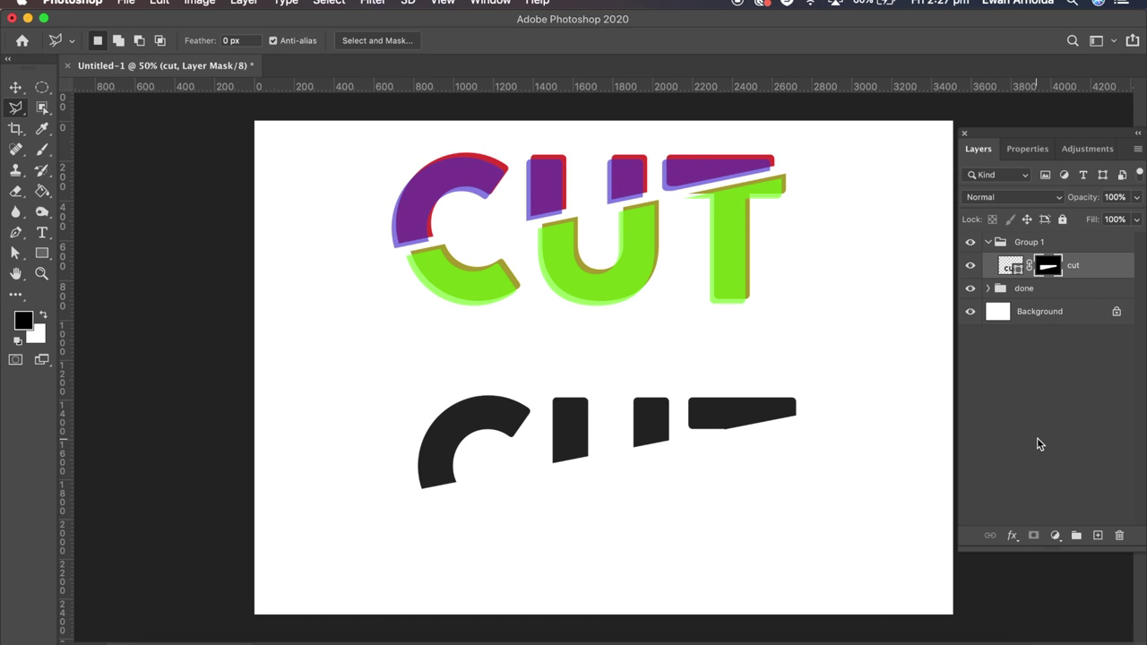
pyautogui.doubleClick(1073, 267)
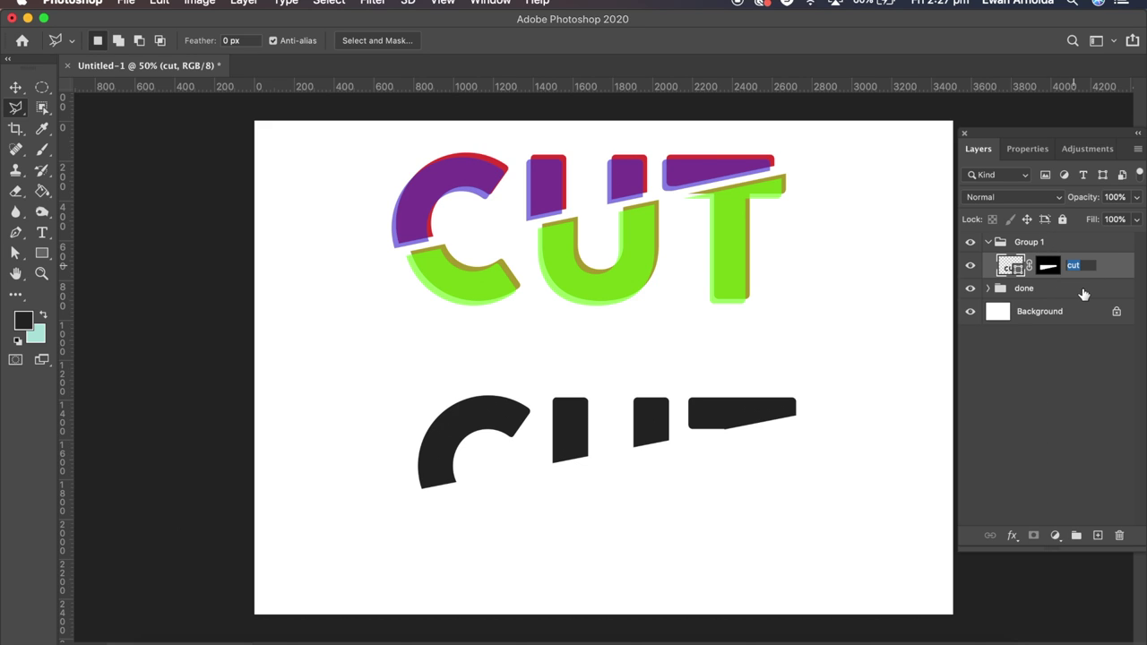
pyautogui.write('top')
pyautogui.press('Return')
# Duplicate the top layer.
pyautogui.rightClick(1102, 272)
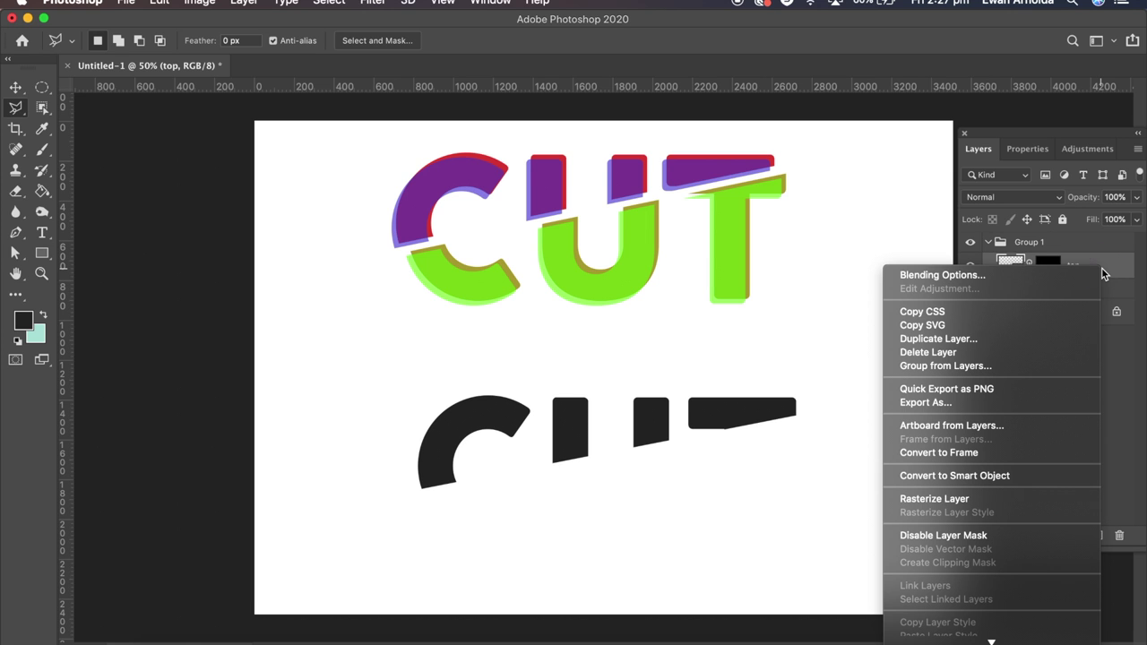
pyautogui.click(947, 345)
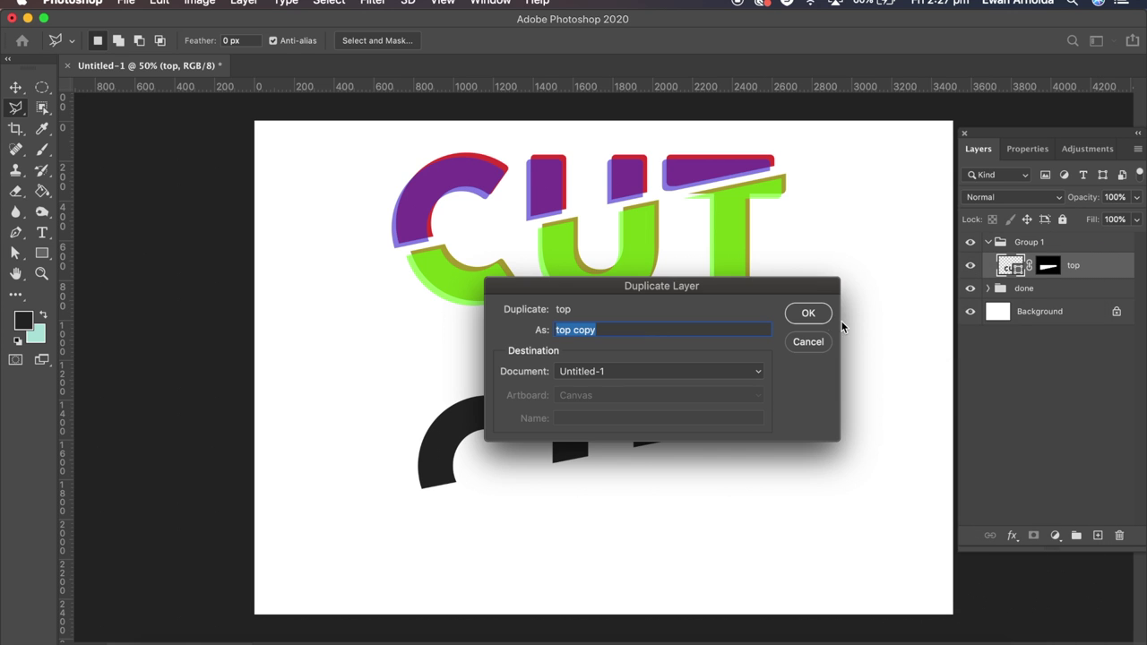
pyautogui.click(833, 321)
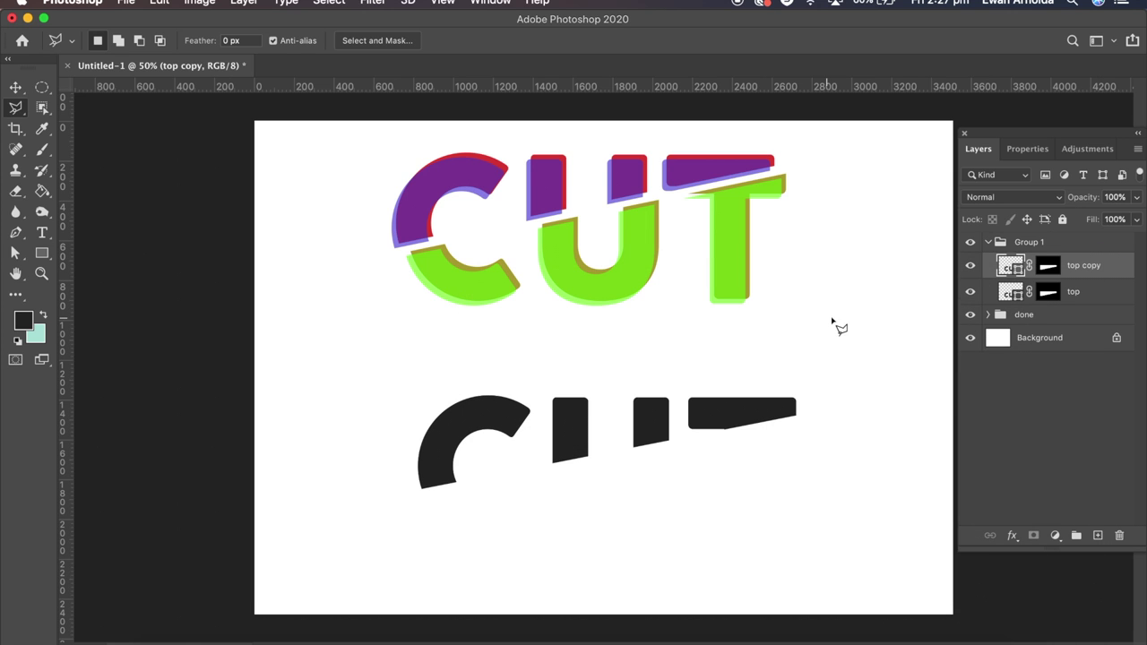
# Rename the copy back to 'top' and the lower layer to 'bottom'.
pyautogui.doubleClick(1084, 267)
pyautogui.doubleClick(1093, 267)
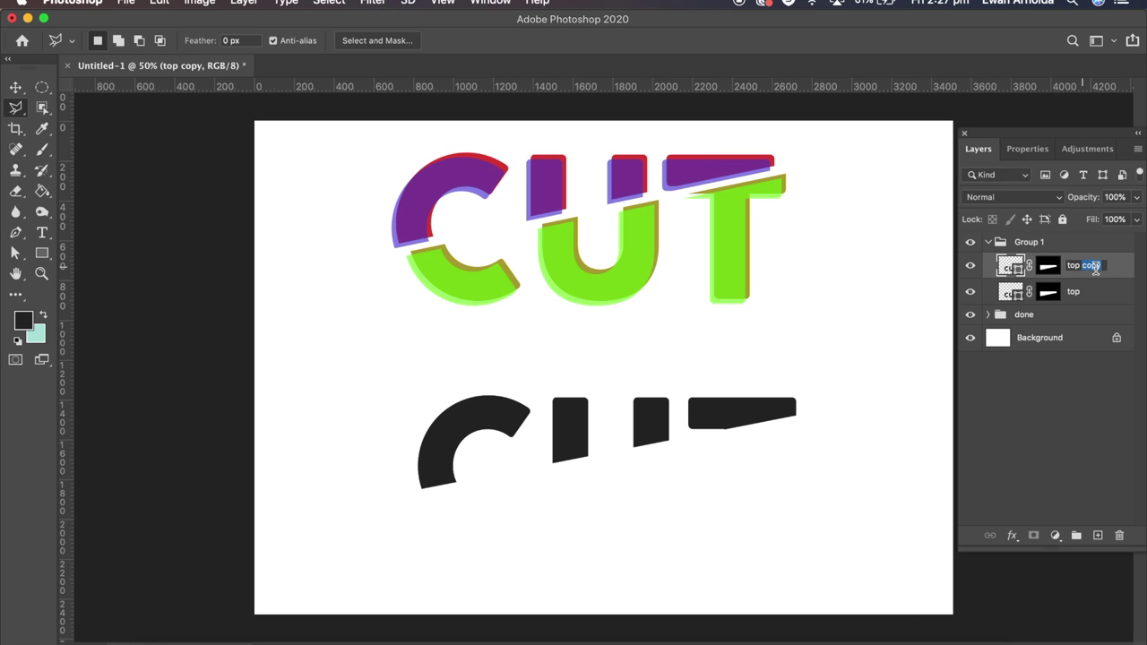
pyautogui.press('BackSpace')
pyautogui.press('BackSpace')
pyautogui.click(1086, 294)
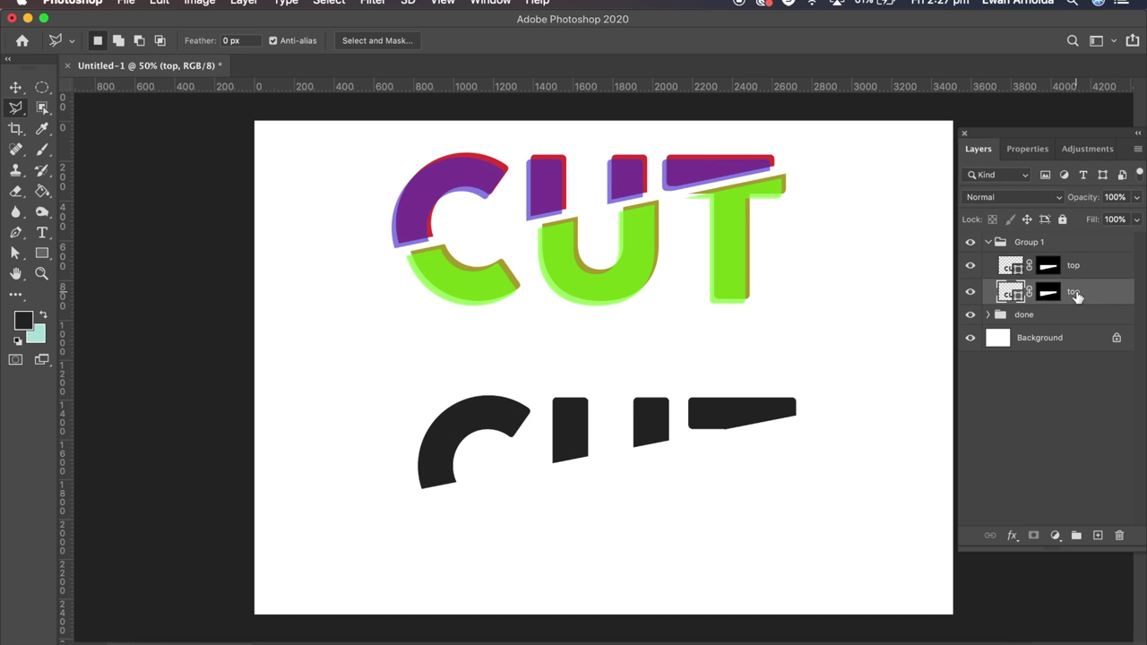
pyautogui.doubleClick(1074, 291)
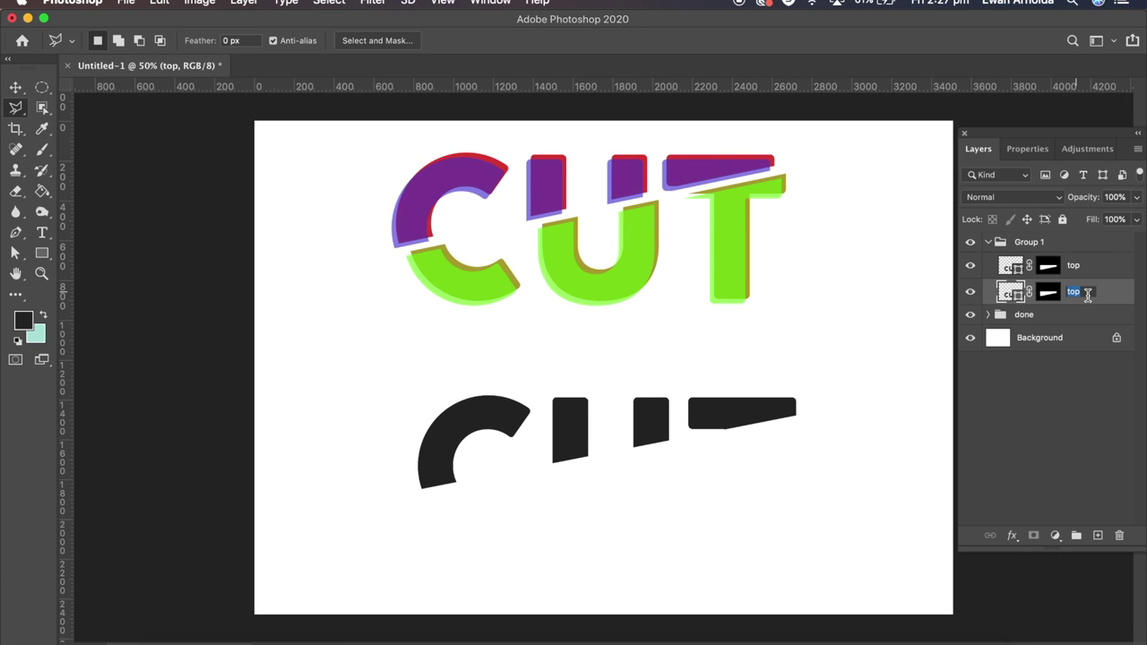
pyautogui.write('bottom')
# Confirm the 'bottom' name and invert the bottom layer's mask with Cmd+I.
pyautogui.click(1048, 306)
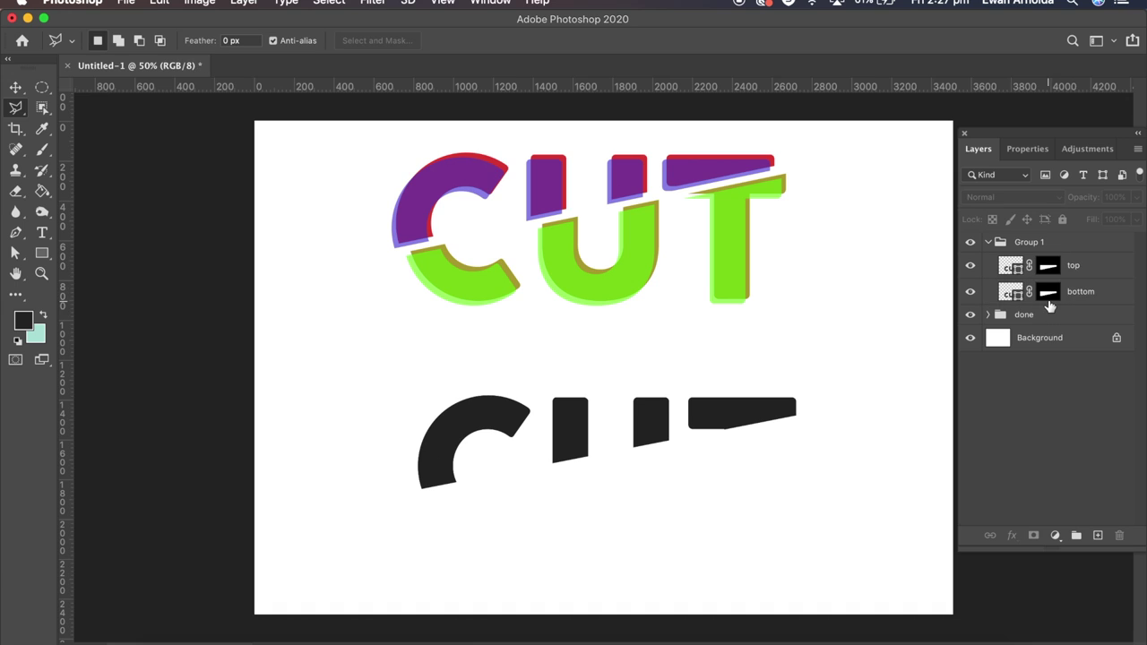
pyautogui.click(1047, 297)
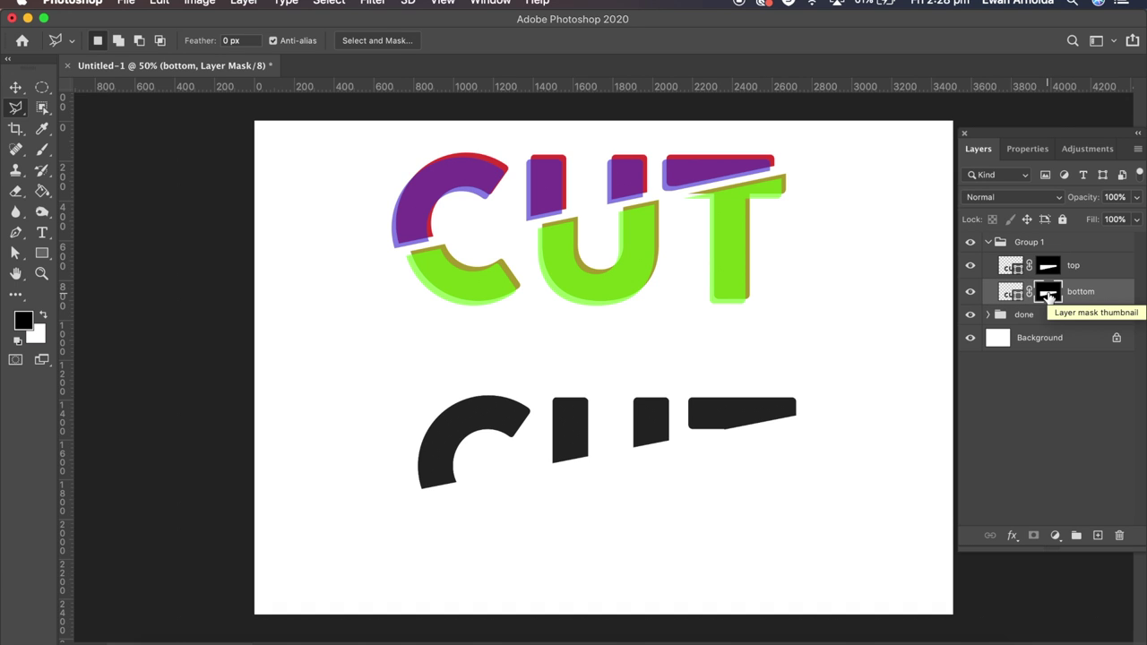
pyautogui.press('super+i')
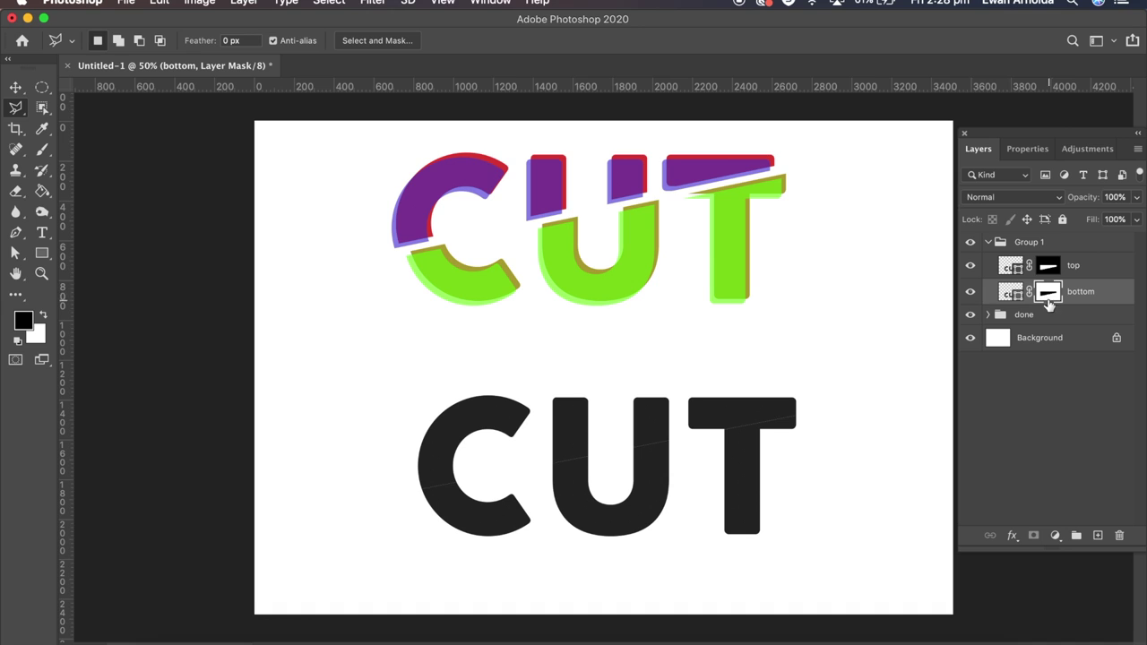
# Nudge the top layer up and slightly left with the arrow keys to open a diagonal gap.
pyautogui.click(15, 90)
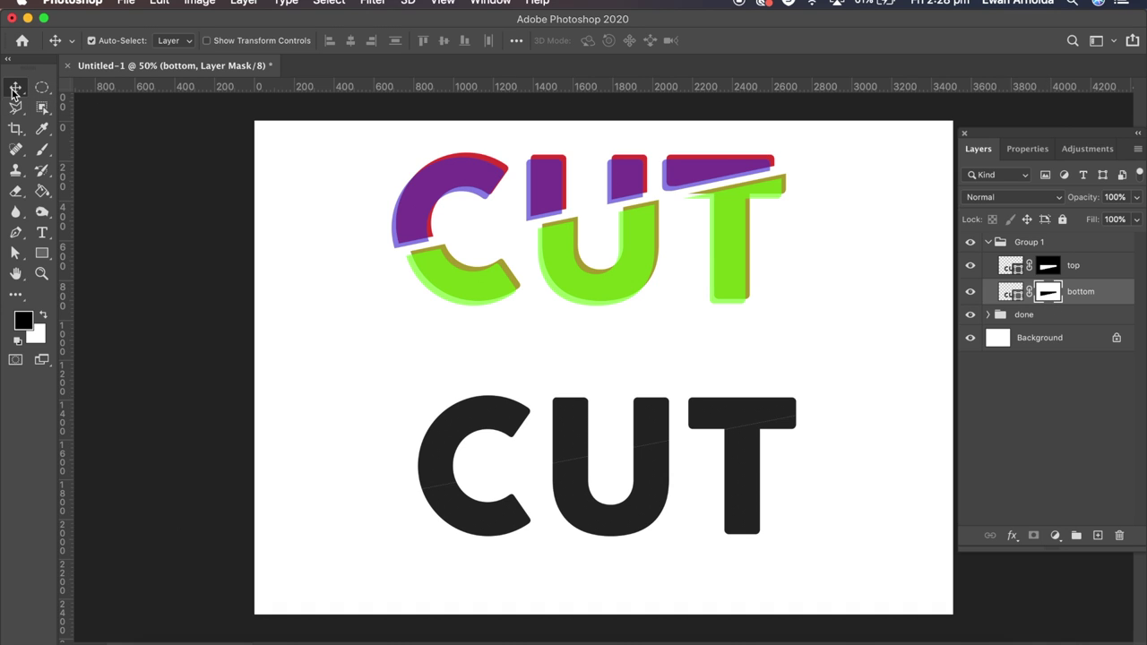
pyautogui.click(1075, 266)
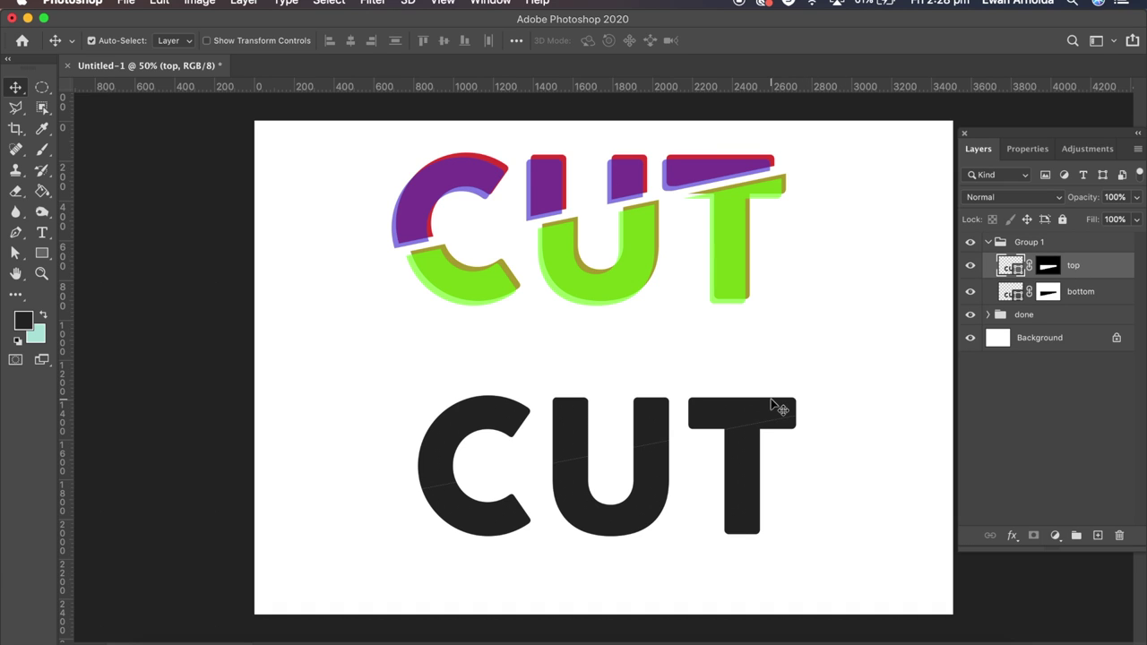
pyautogui.press('Up')
pyautogui.press('Up')
pyautogui.press('Up')
pyautogui.press('Up')
pyautogui.press('Up')
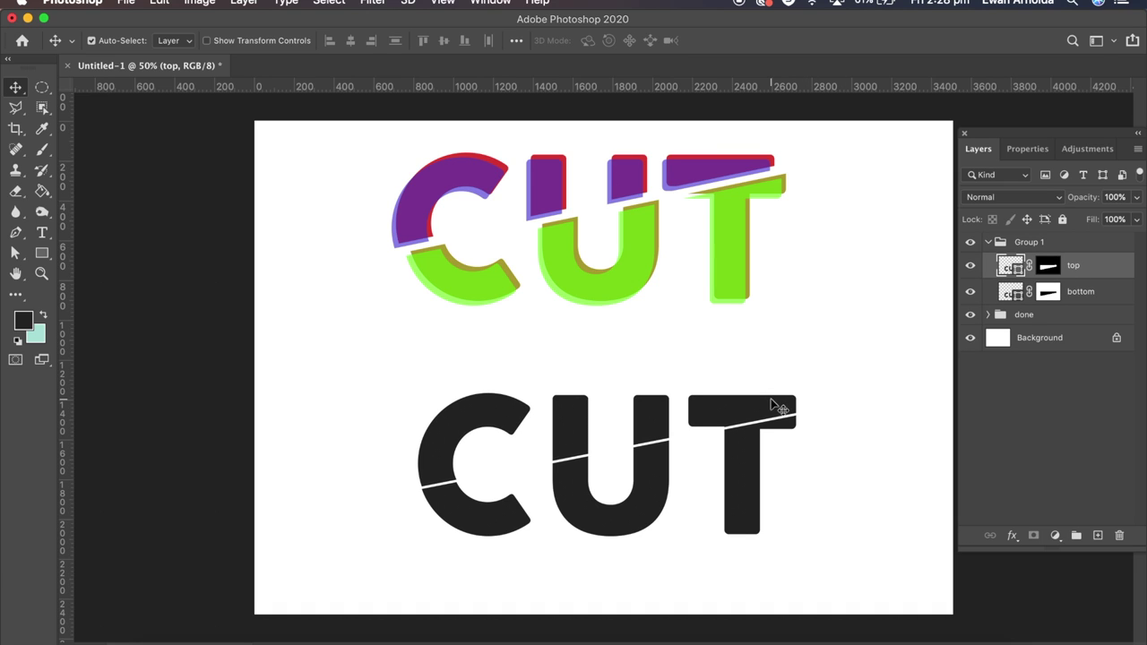
pyautogui.press('Left')
pyautogui.press('Left')
pyautogui.press('Left')
pyautogui.press('Left')
pyautogui.press('Left')
pyautogui.press('Left')
pyautogui.press('Left')
pyautogui.press('Left')
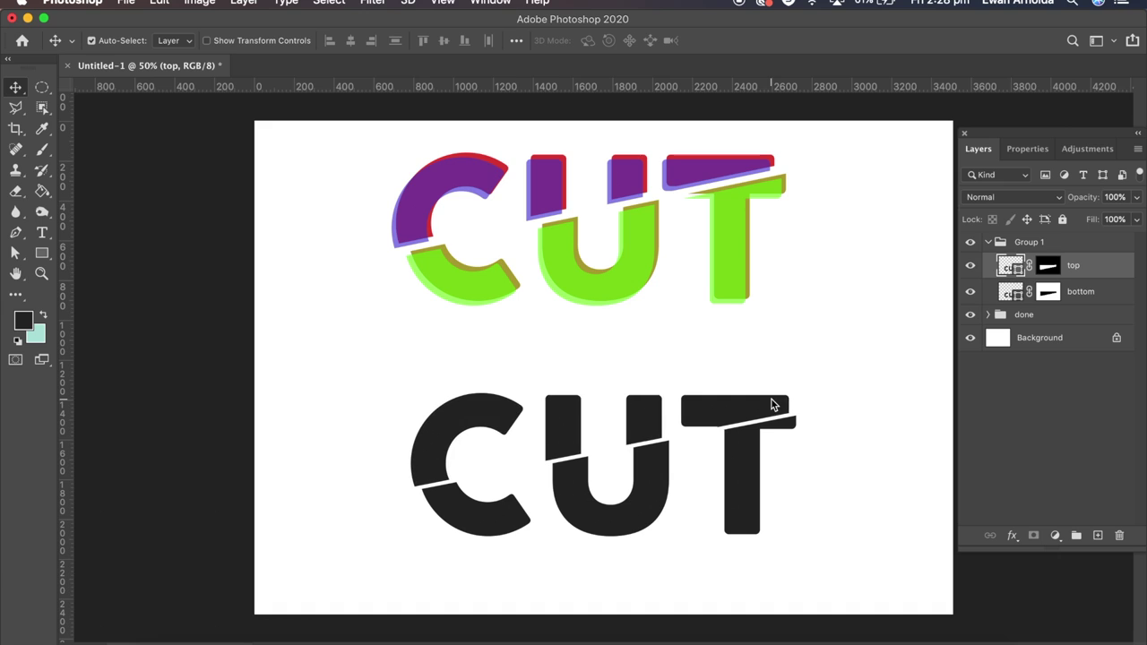
pyautogui.press('Up')
pyautogui.press('Up')
pyautogui.press('Up')
pyautogui.press('Up')
pyautogui.press('Up')
pyautogui.press('Up')
pyautogui.press('Up')
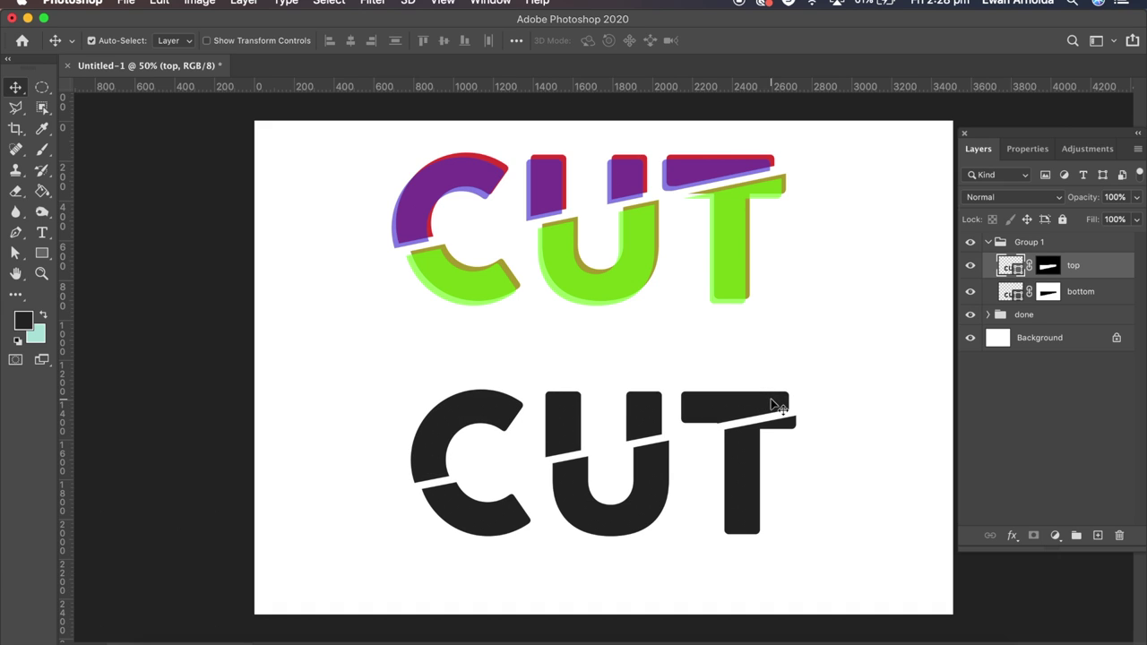
pyautogui.press('Left')
pyautogui.press('Right')
pyautogui.press('Right')
pyautogui.press('Right')
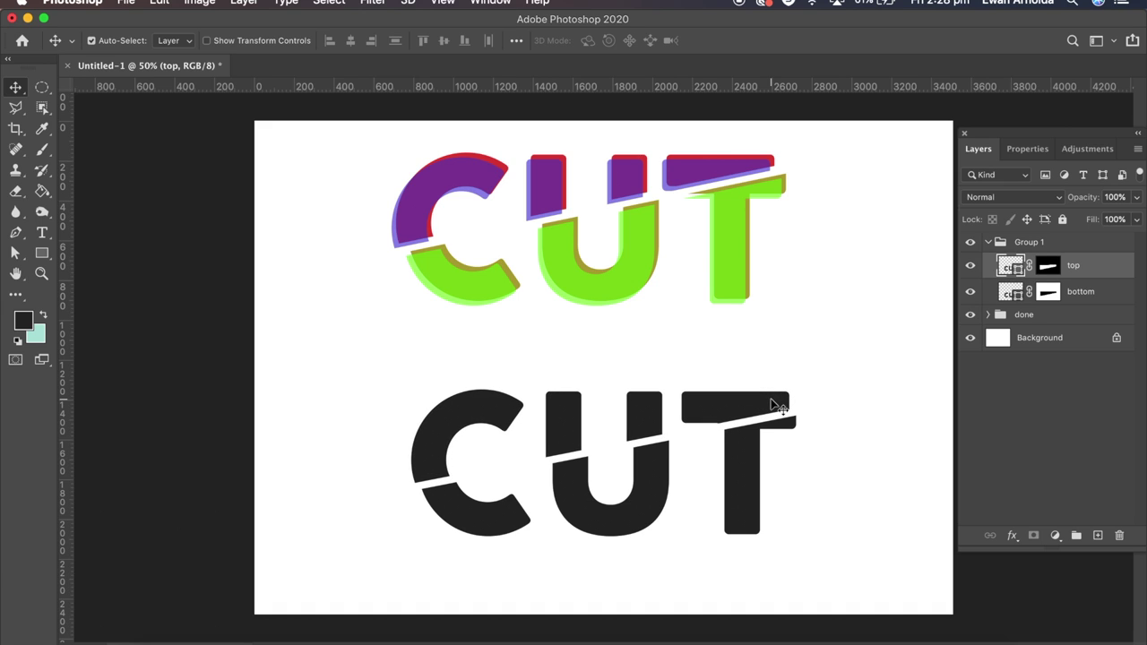
pyautogui.press('Up')
pyautogui.press('Up')
pyautogui.press('Left')
pyautogui.press('Right')
pyautogui.press('Right')
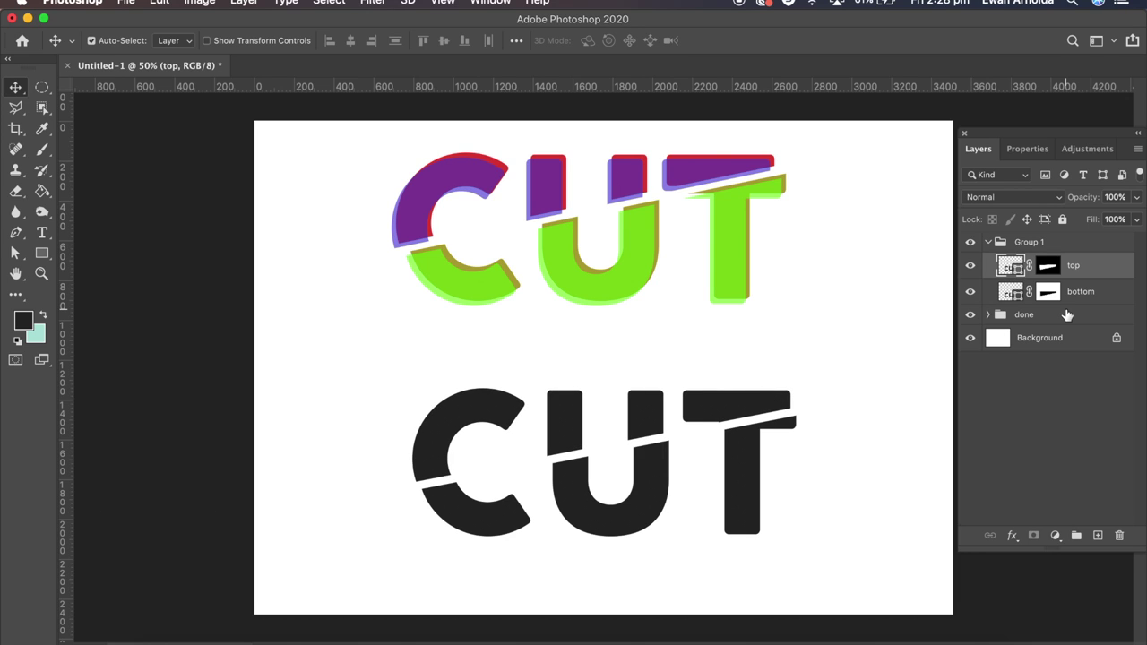
pyautogui.doubleClick(1115, 279)
# Give the top layer a green Color Overlay and the bottom layer a red one.
pyautogui.click(598, 494)
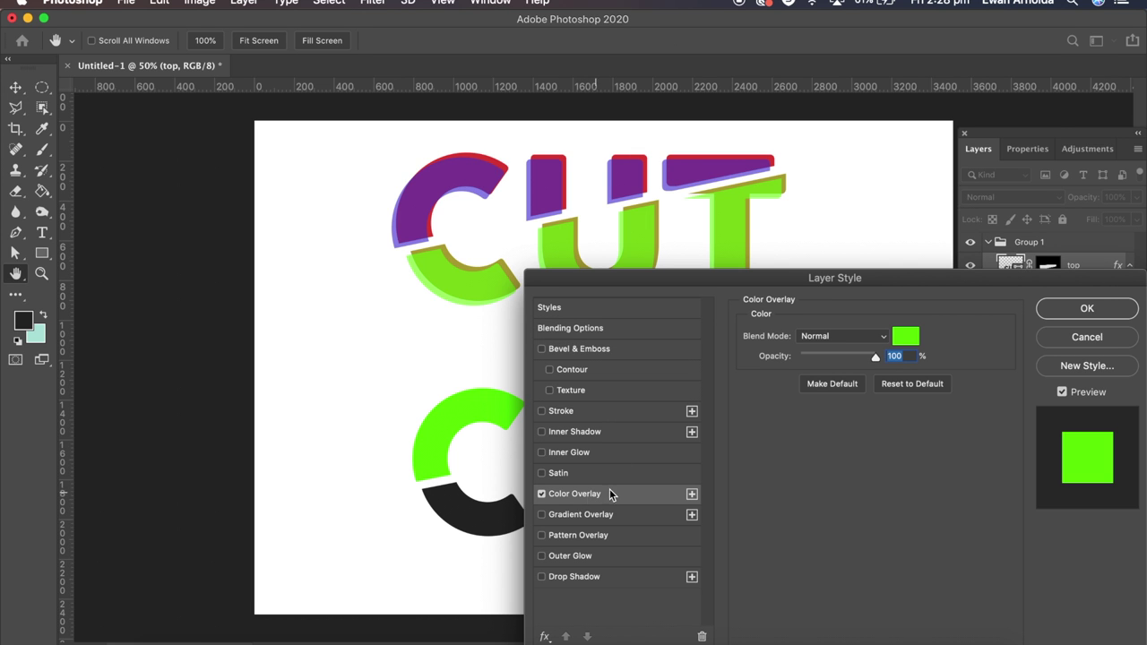
pyautogui.click(1087, 309)
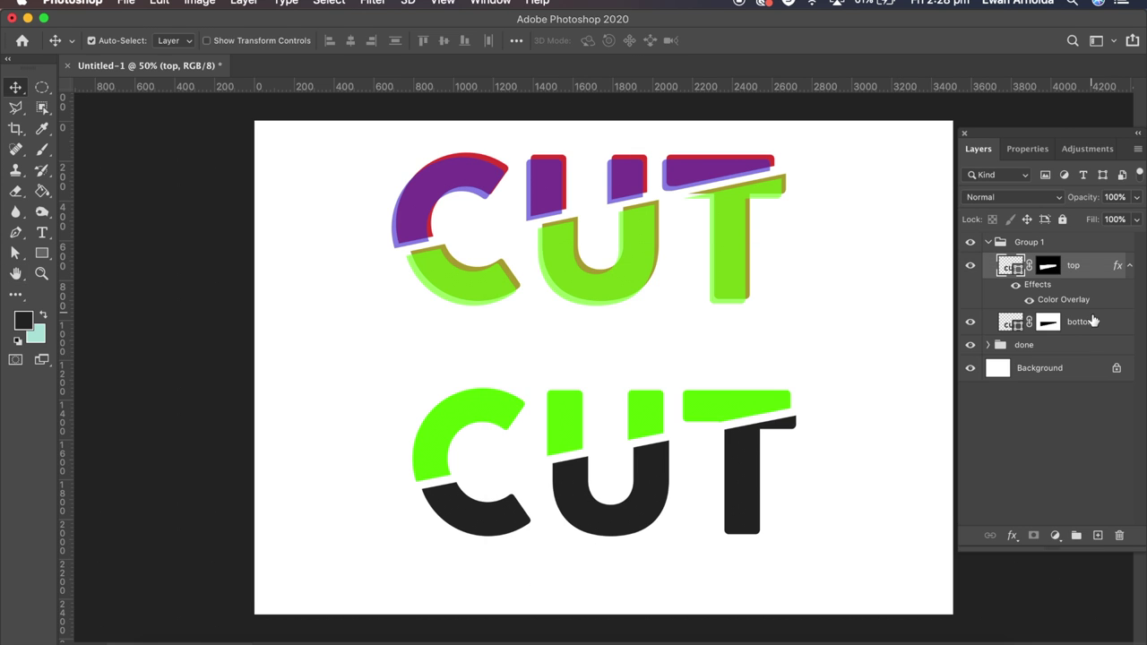
pyautogui.doubleClick(1117, 334)
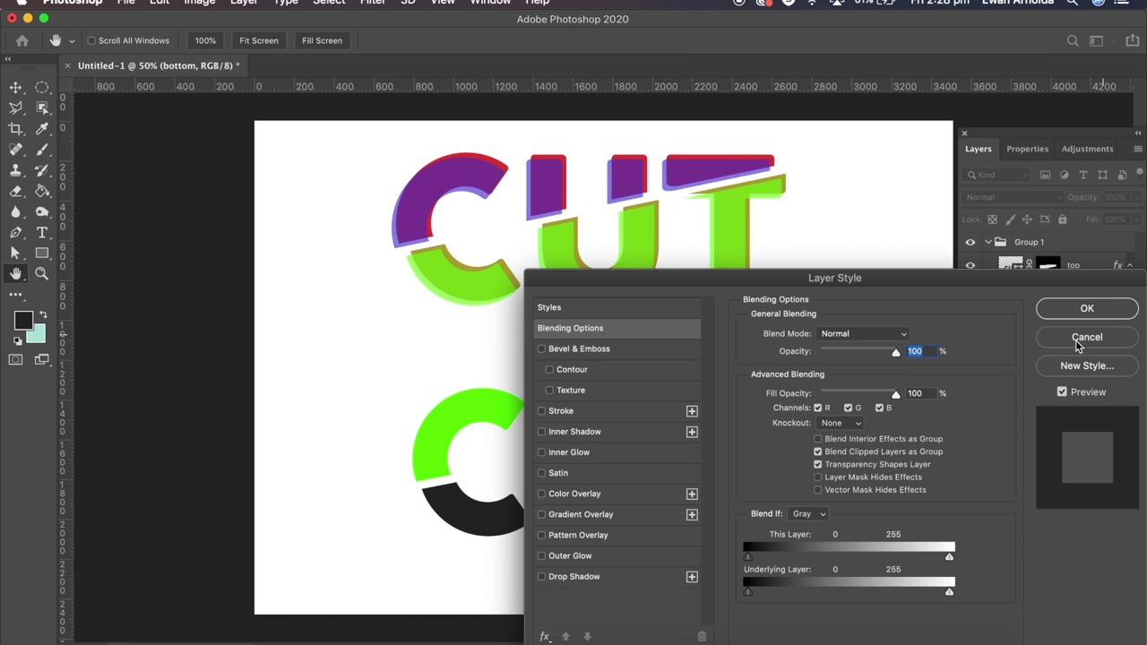
pyautogui.click(579, 499)
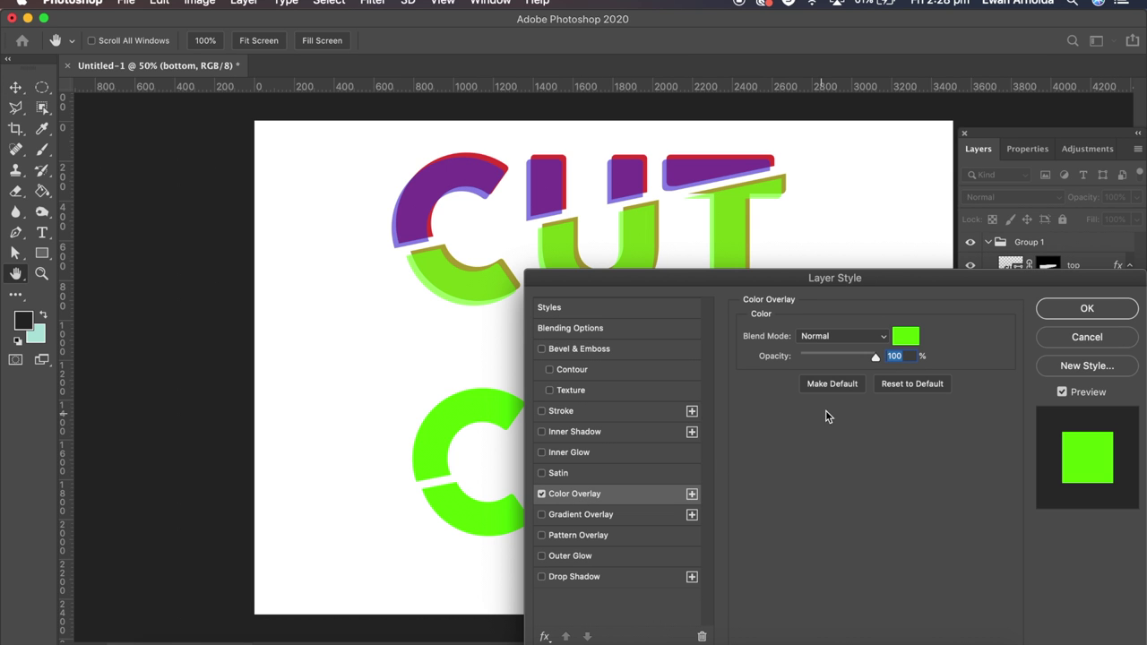
pyautogui.click(908, 339)
pyautogui.click(537, 401)
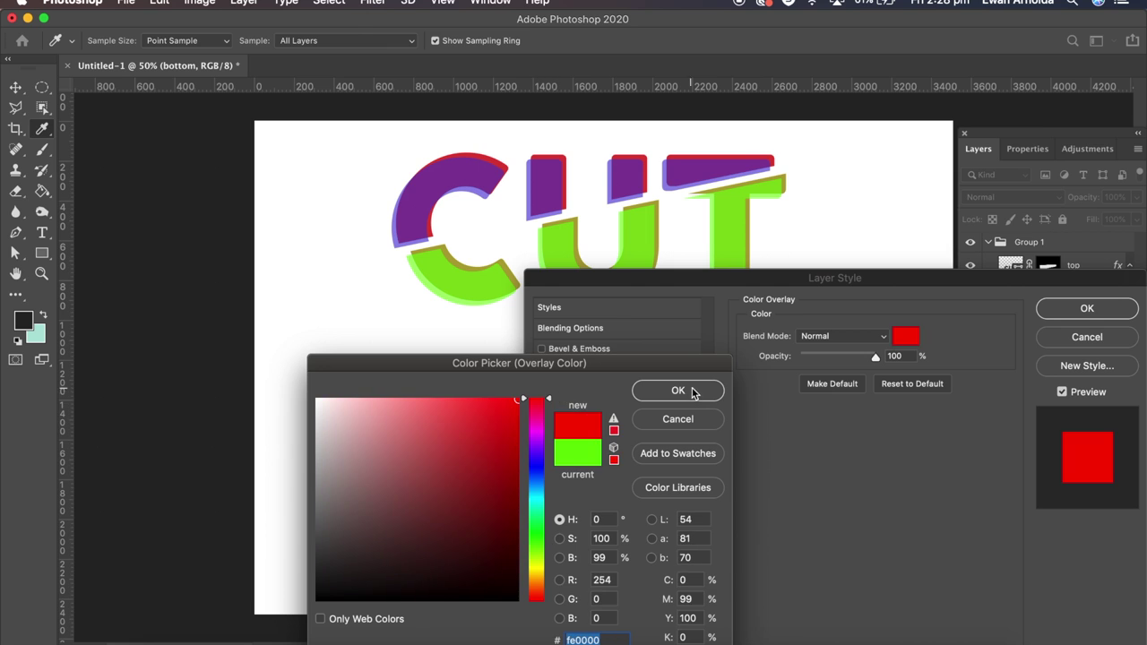
pyautogui.click(691, 391)
pyautogui.click(1048, 314)
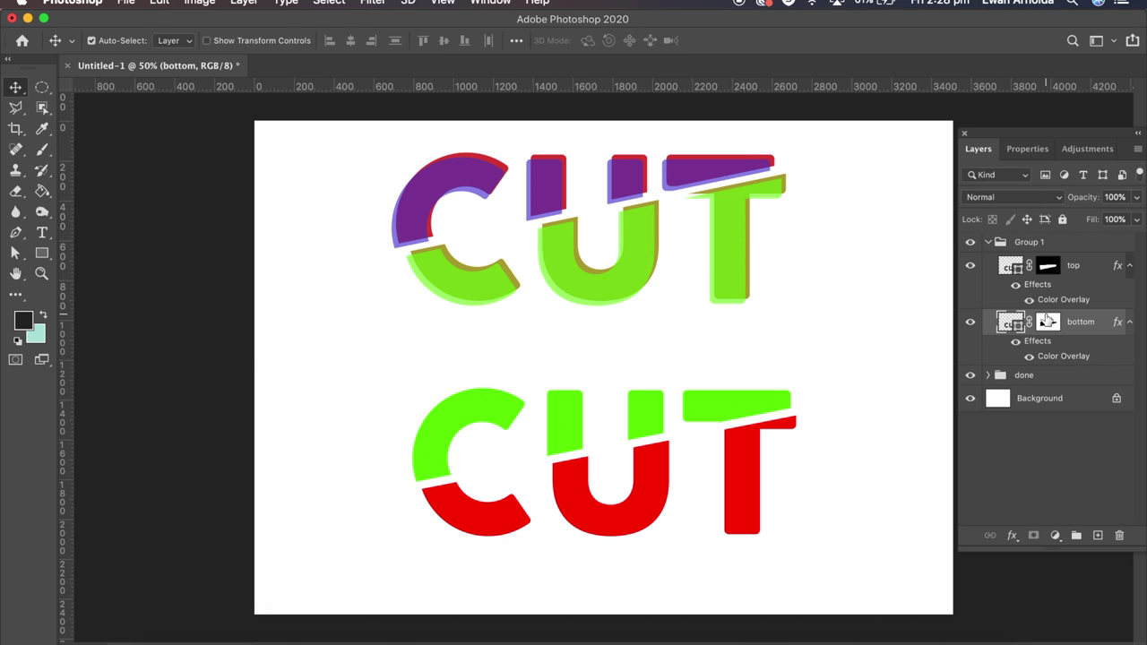
# Duplicate the bottom layer and change the copy's Color Overlay to magenta.
pyautogui.rightClick(1097, 328)
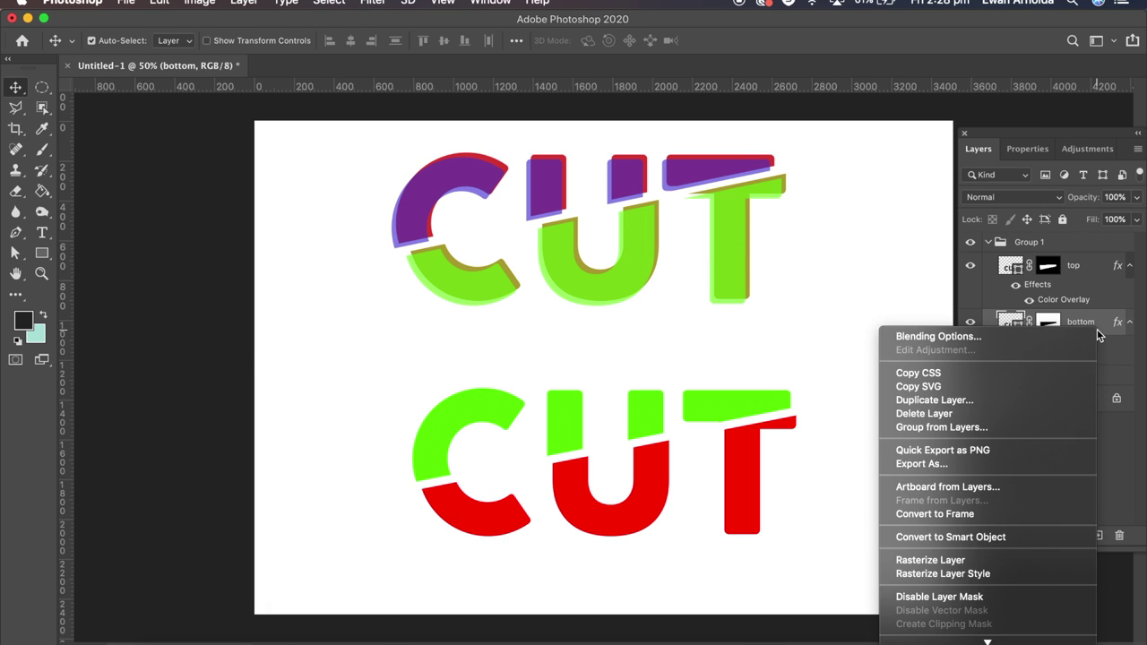
pyautogui.click(960, 401)
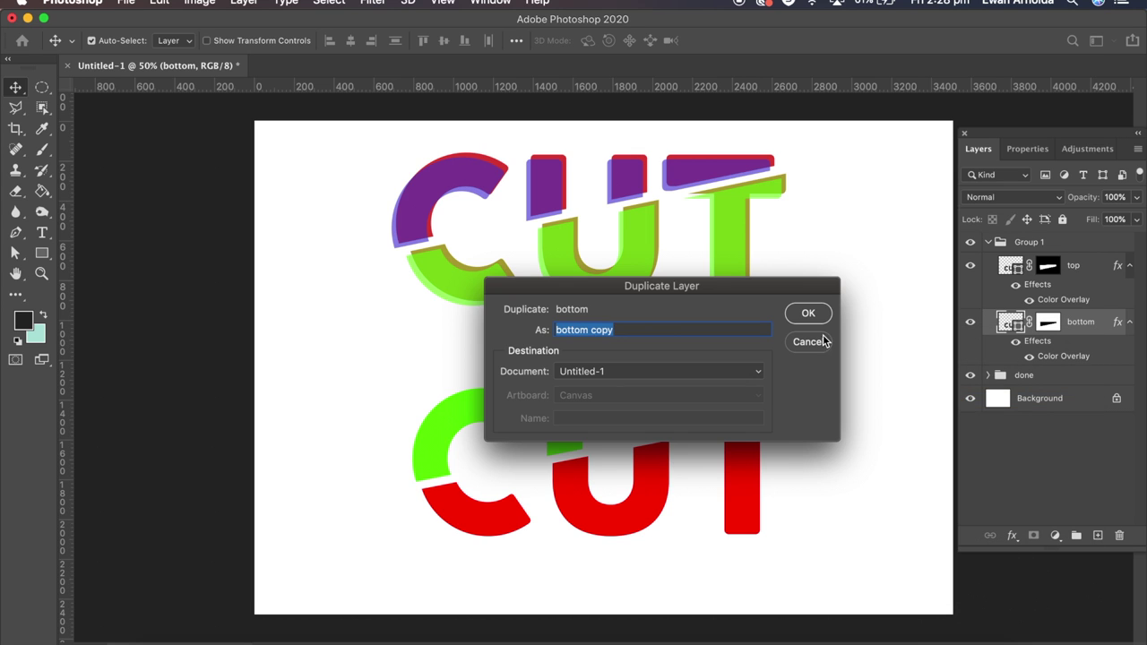
pyautogui.click(820, 313)
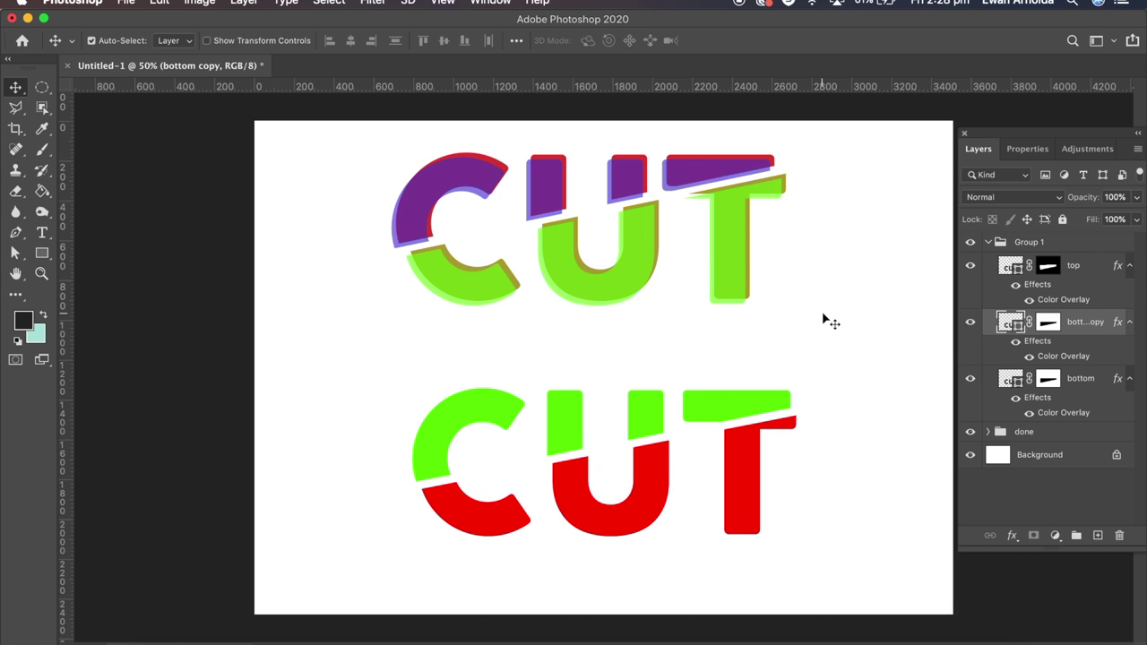
pyautogui.doubleClick(1067, 359)
pyautogui.click(905, 336)
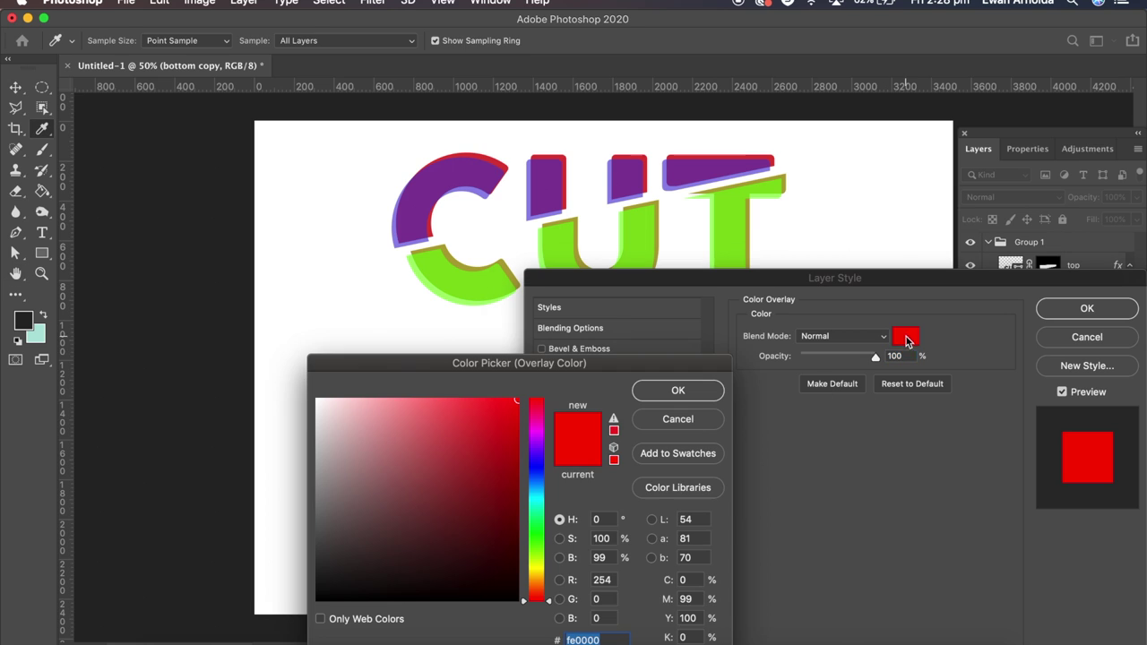
pyautogui.click(538, 432)
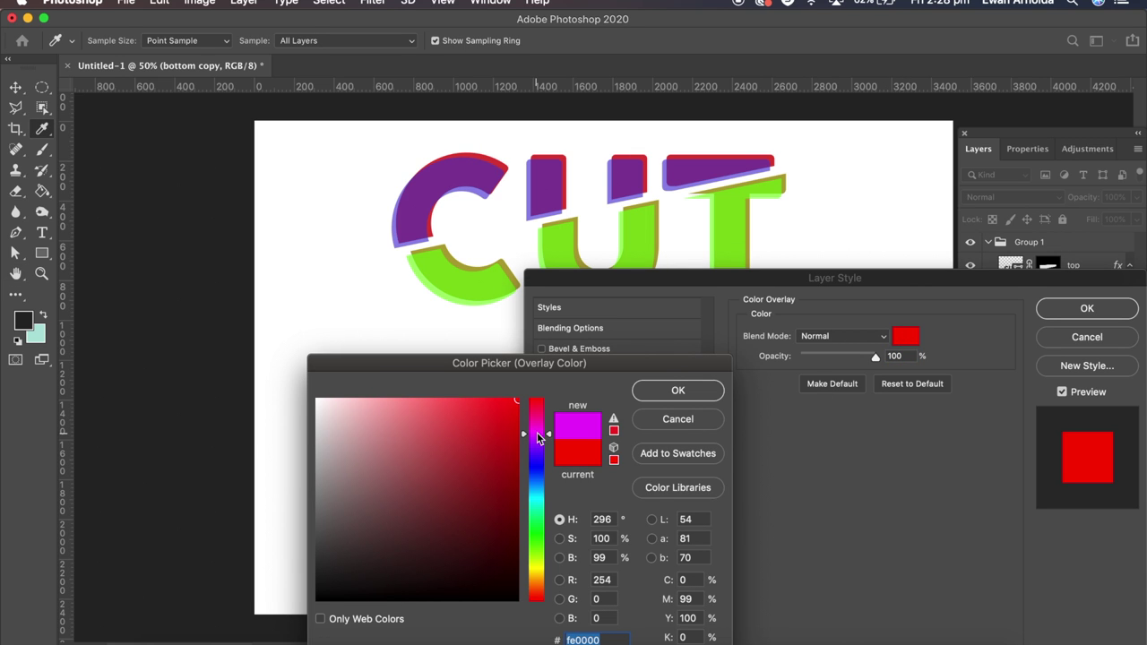
pyautogui.click(705, 395)
pyautogui.click(1086, 308)
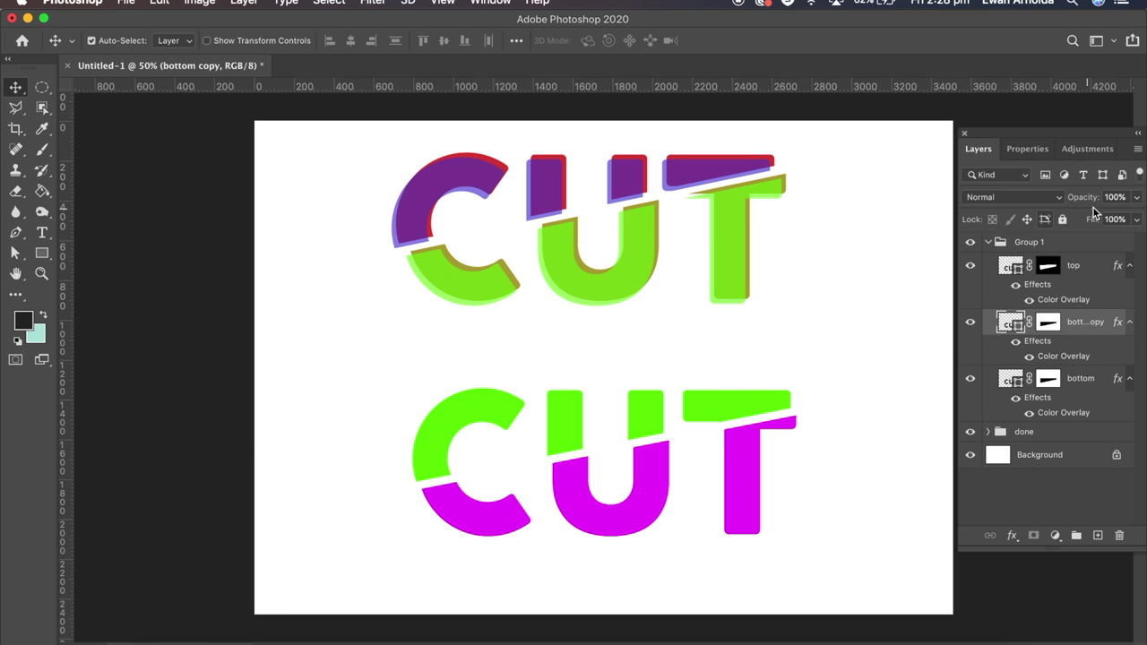
# Set the magenta copy to 50% opacity and offset it slightly from the red half.
pyautogui.click(1115, 197)
pyautogui.write('50')
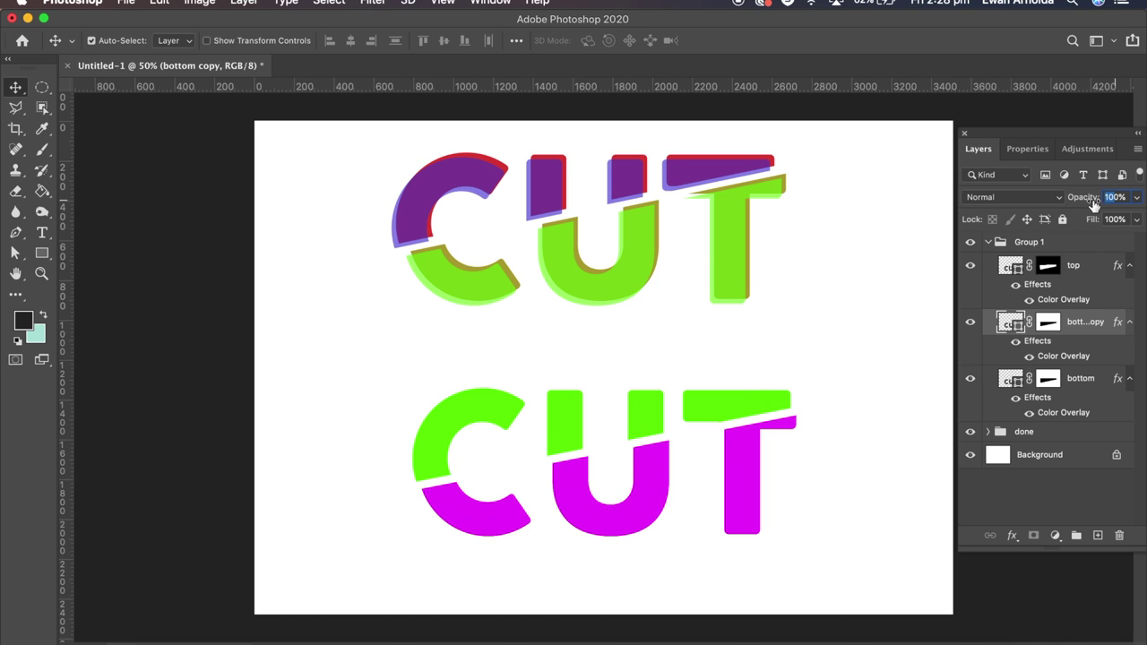
pyautogui.press('Return')
pyautogui.moveTo(650, 474); pyautogui.dragTo(651, 476)
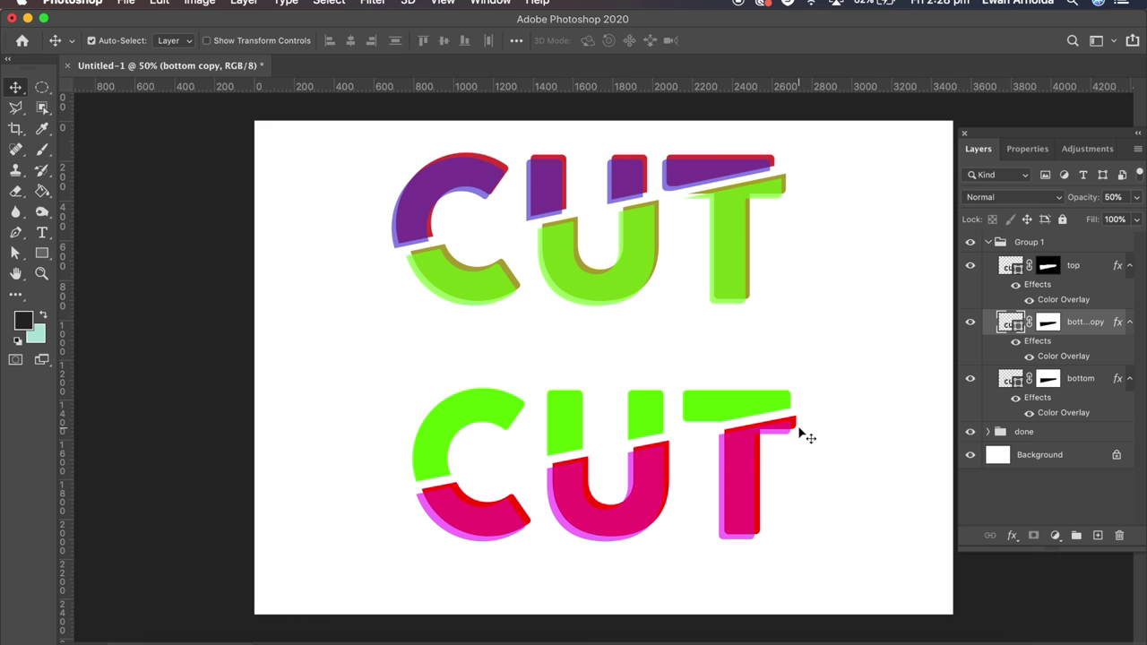
pyautogui.press('Right')
pyautogui.press('Right')
# Duplicate the top layer and shift the copy's Color Overlay from green to orange.
pyautogui.rightClick(1094, 269)
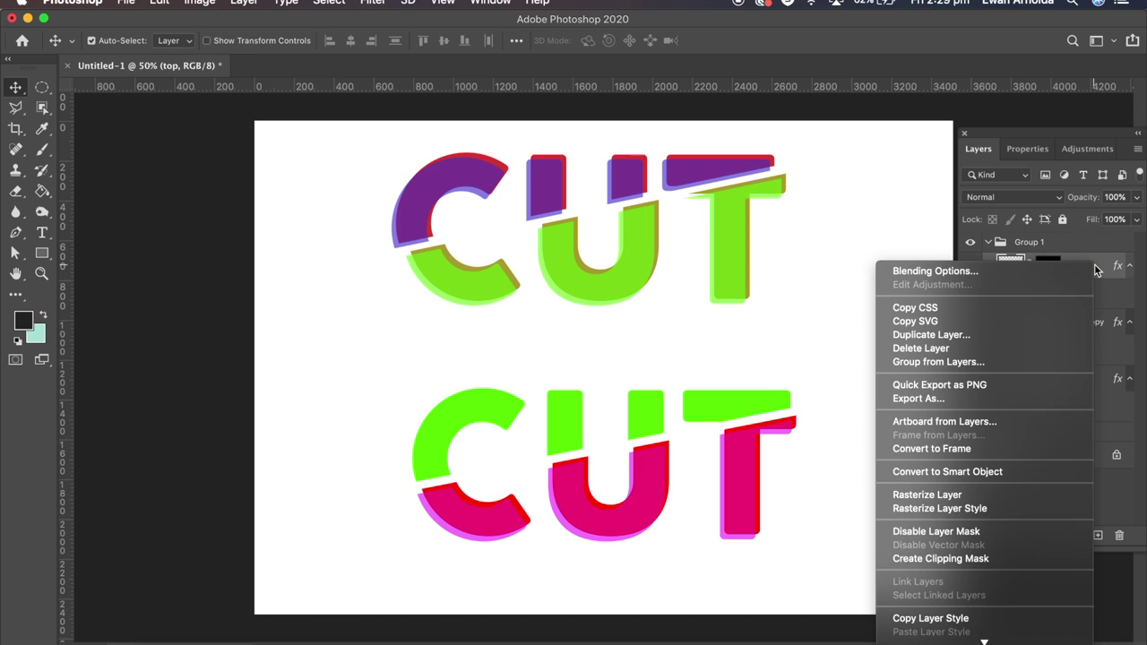
pyautogui.click(948, 335)
pyautogui.click(806, 314)
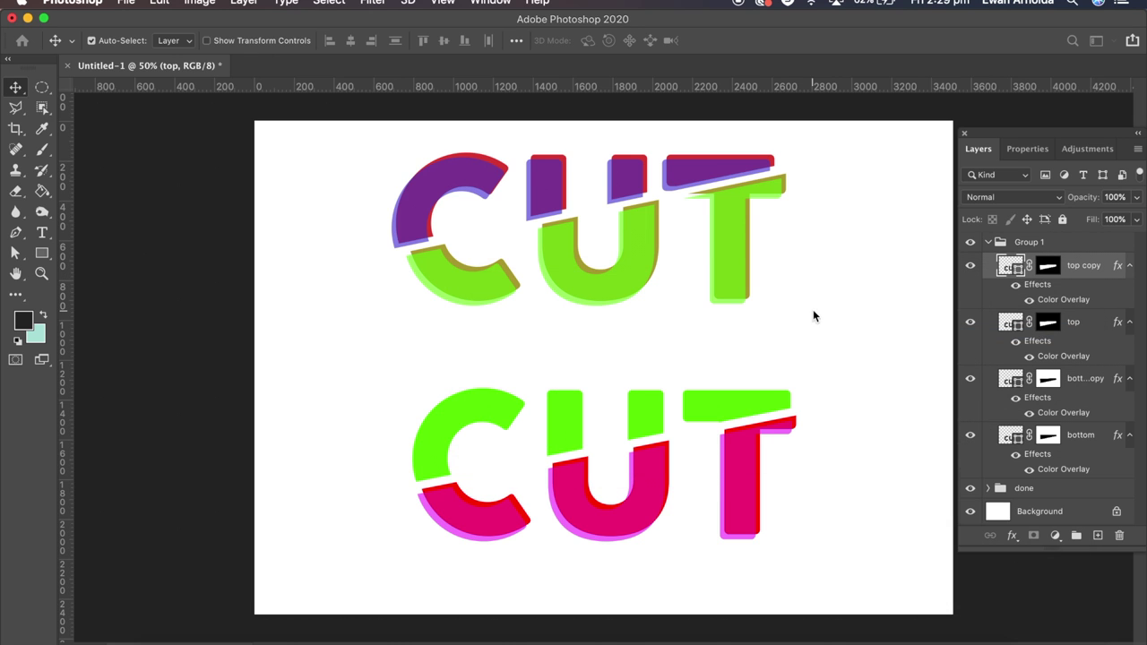
pyautogui.doubleClick(1049, 300)
pyautogui.click(905, 335)
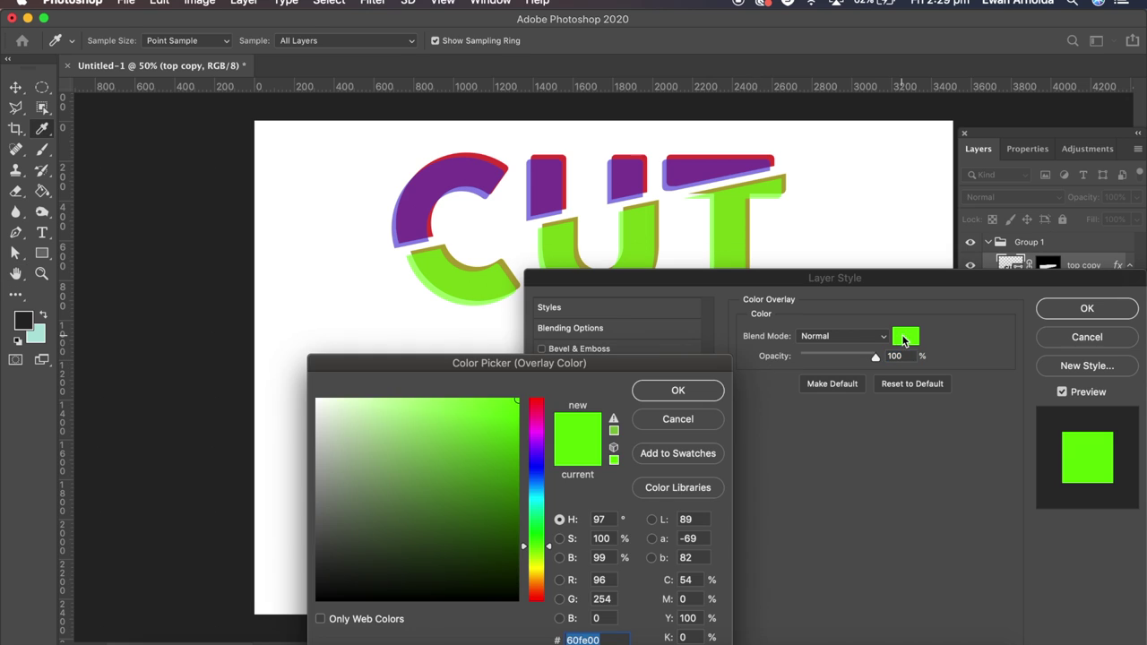
pyautogui.moveTo(526, 557); pyautogui.dragTo(535, 581)
pyautogui.click(666, 393)
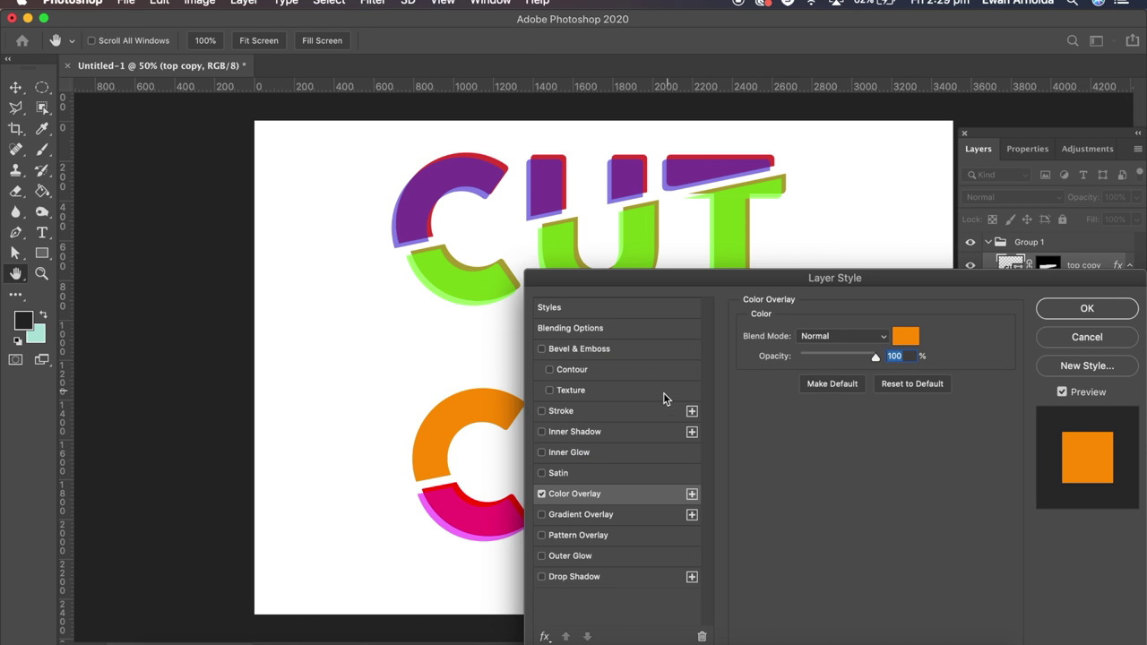
pyautogui.click(1060, 303)
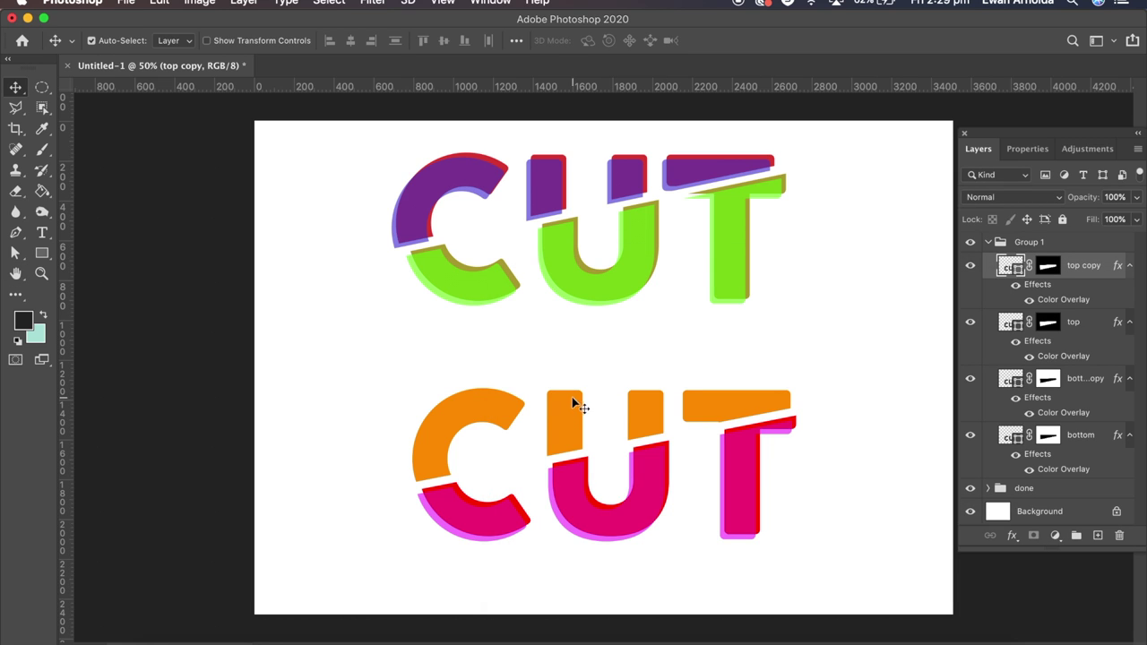
# Offset the orange copy a few pixels left and down and set it to 50% opacity.
pyautogui.moveTo(566, 402); pyautogui.dragTo(562, 399)
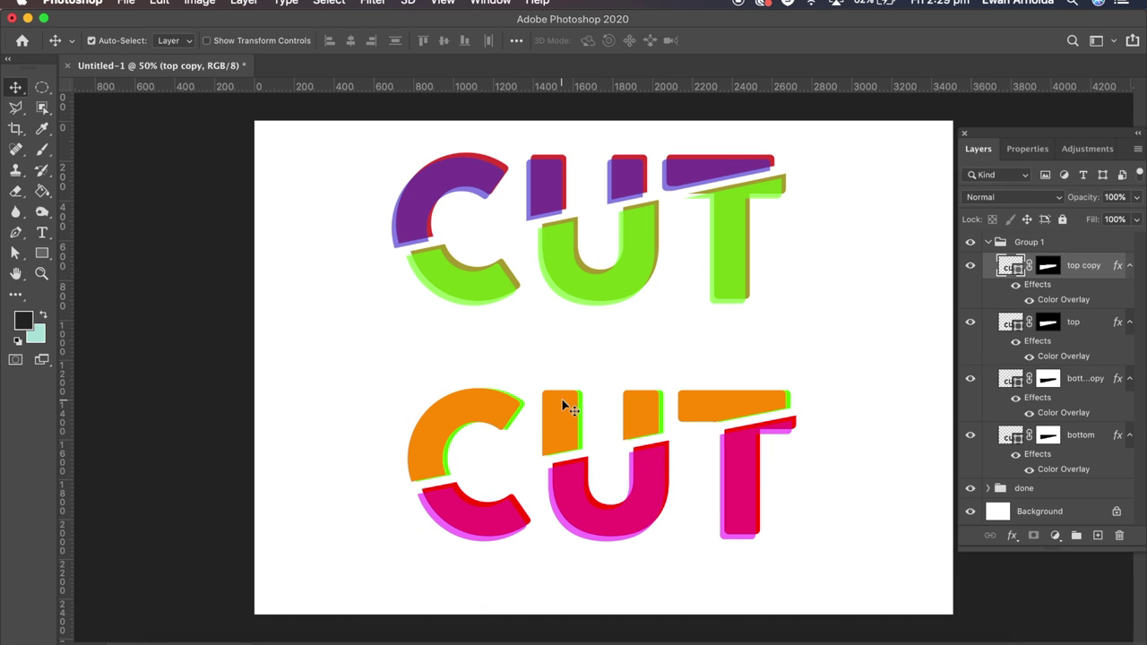
pyautogui.press('Down')
pyautogui.press('Down')
pyautogui.press('Down')
pyautogui.press('Down')
pyautogui.press('Down')
pyautogui.press('Down')
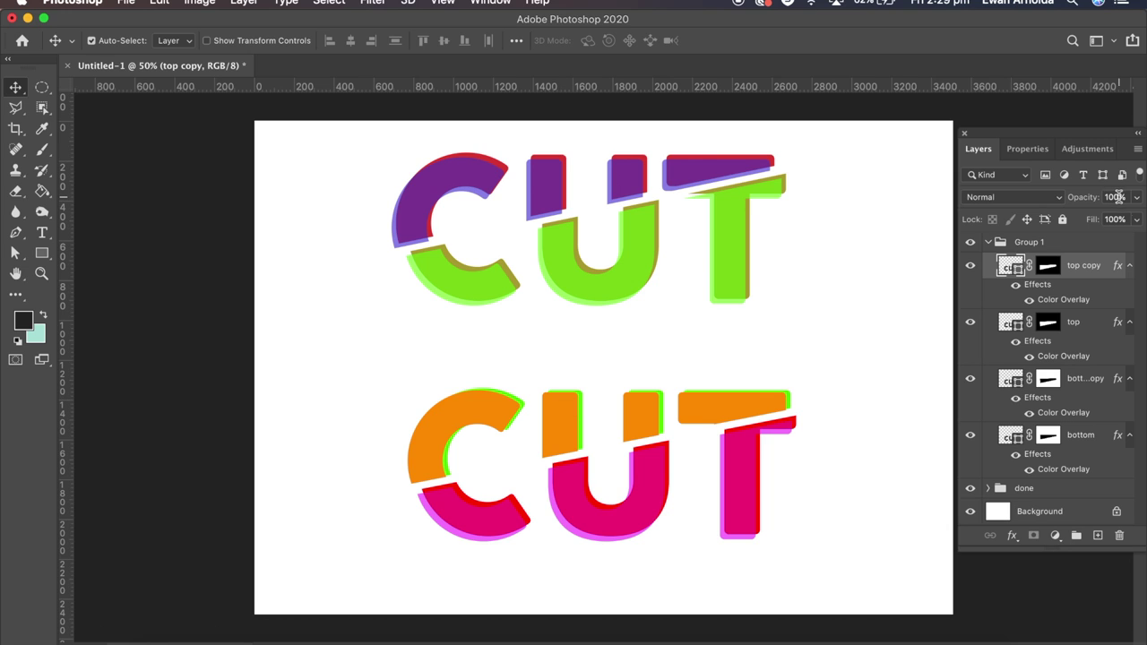
pyautogui.click(1113, 197)
pyautogui.write('50')
pyautogui.press('Return')
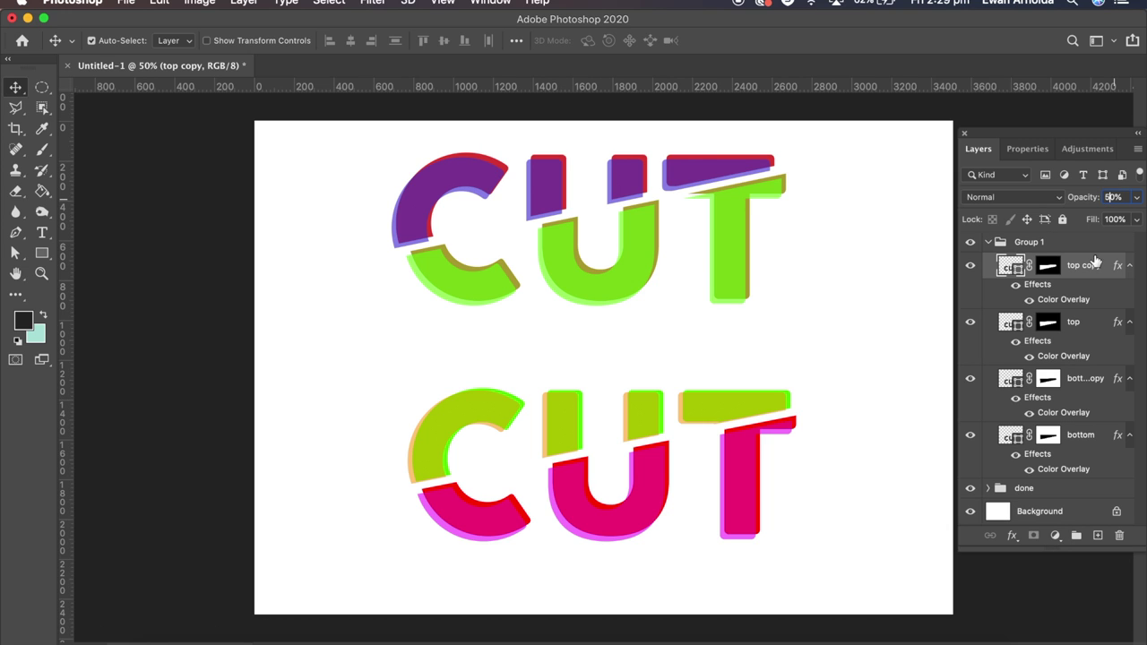